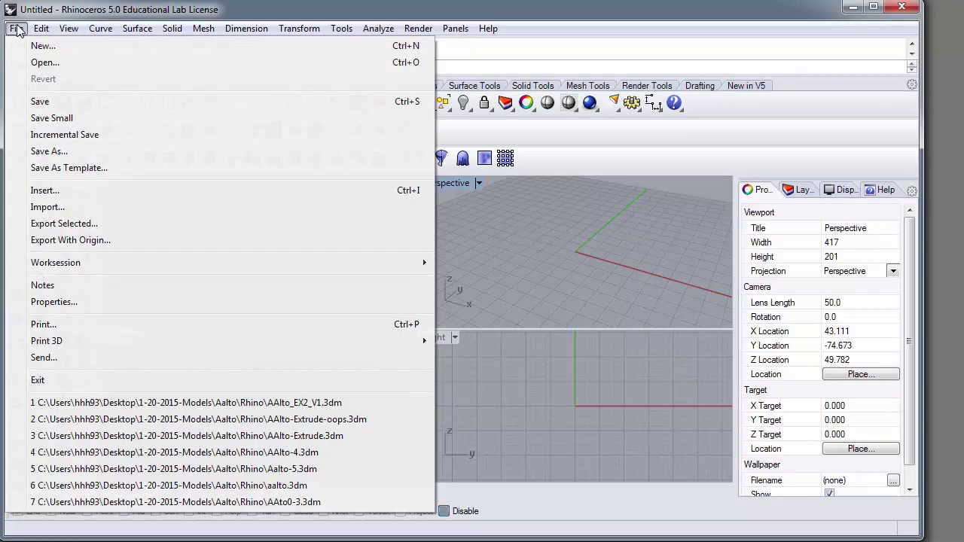
- Pick terrain_Pancake.dxf from the Desktop as the file to import
{"action": "left_click", "coordinate": [47, 206]}
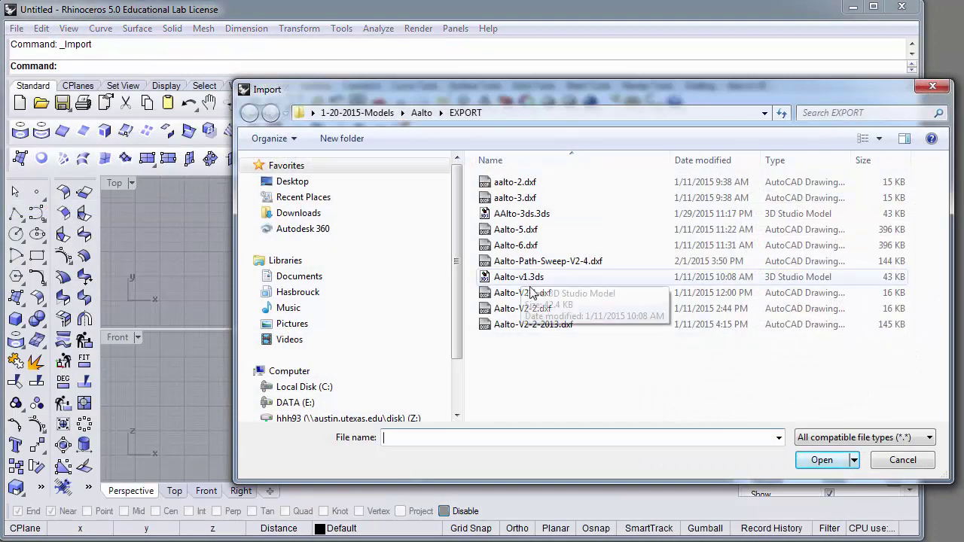
{"action": "left_click", "coordinate": [292, 181]}
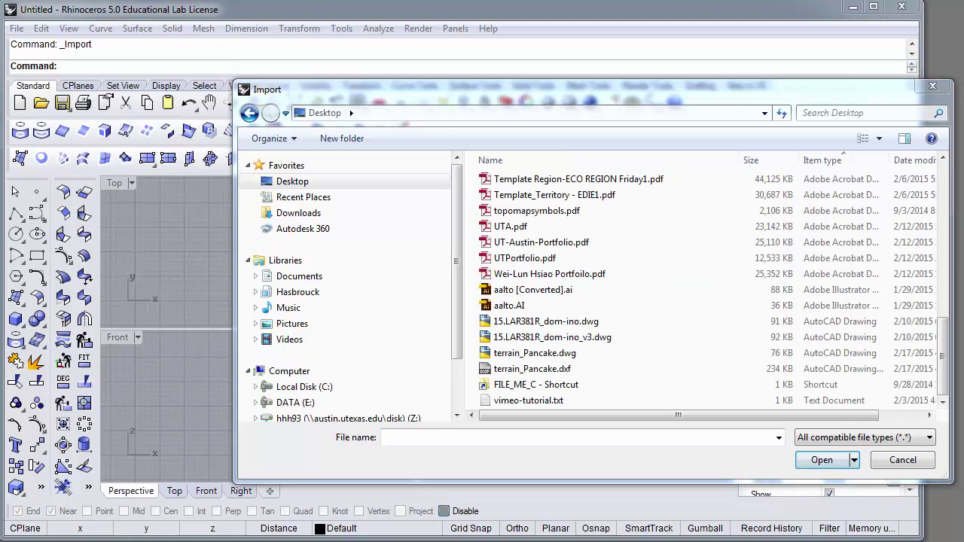
{"action": "left_click", "coordinate": [514, 370]}
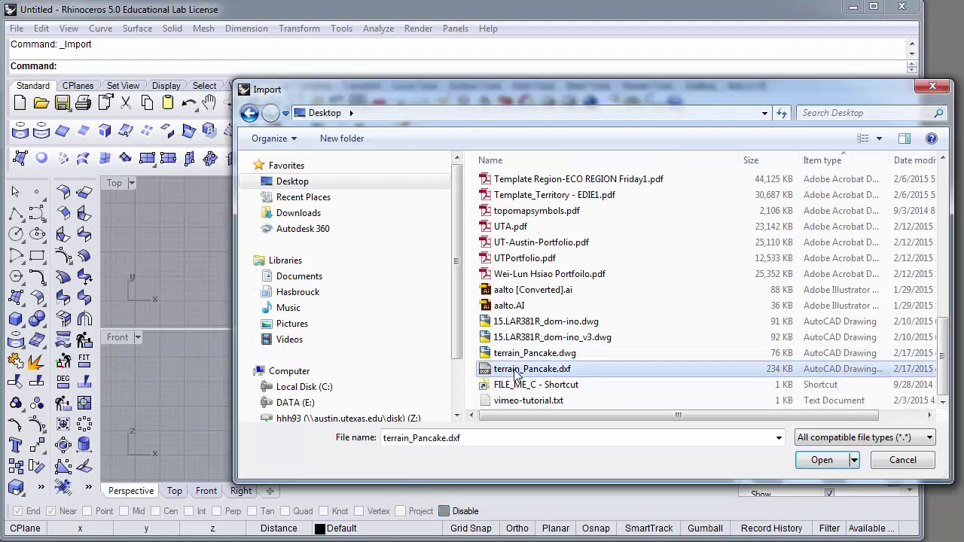
- Import terrain_Pancake.dxf with model units in Feet and layout units in Inches
{"action": "left_click", "coordinate": [822, 459]}
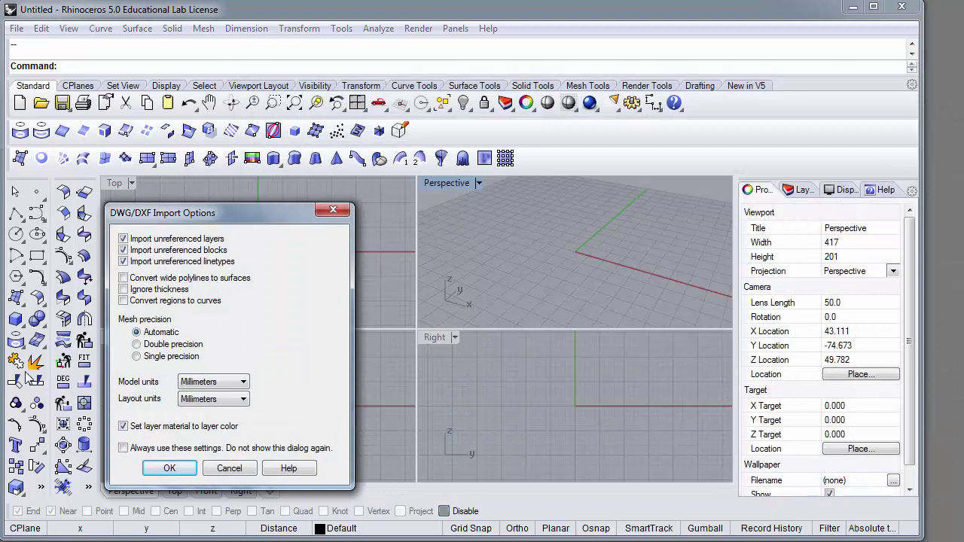
{"action": "left_click", "coordinate": [197, 386]}
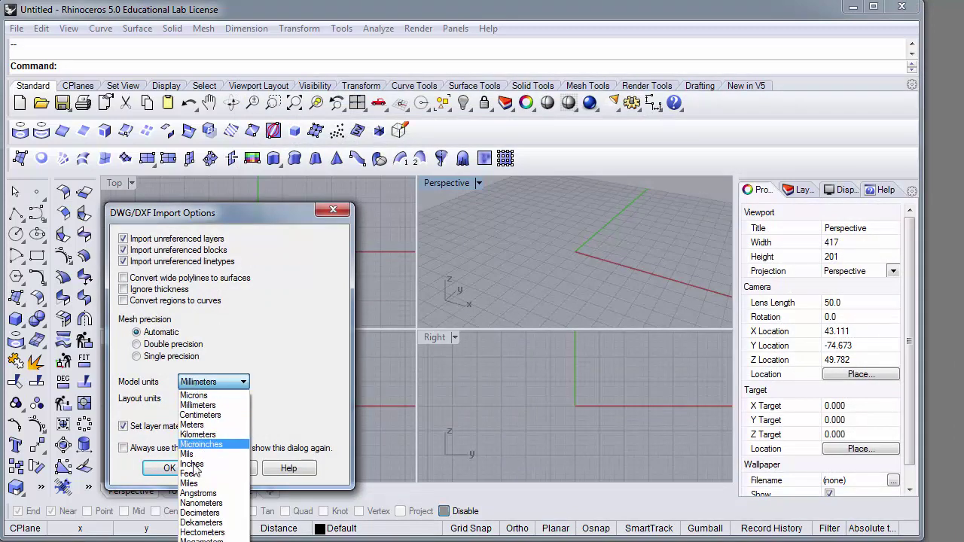
{"action": "left_click", "coordinate": [191, 473]}
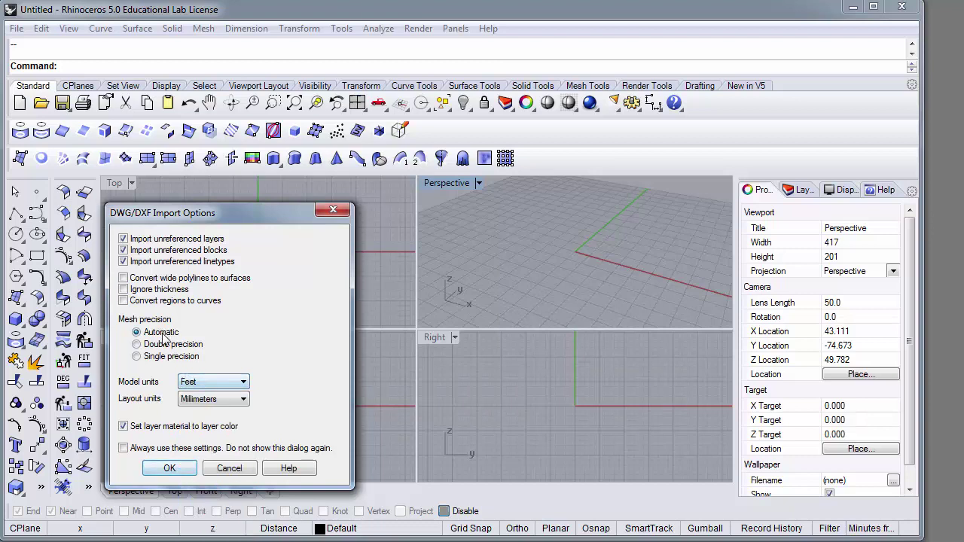
{"action": "left_click", "coordinate": [197, 400]}
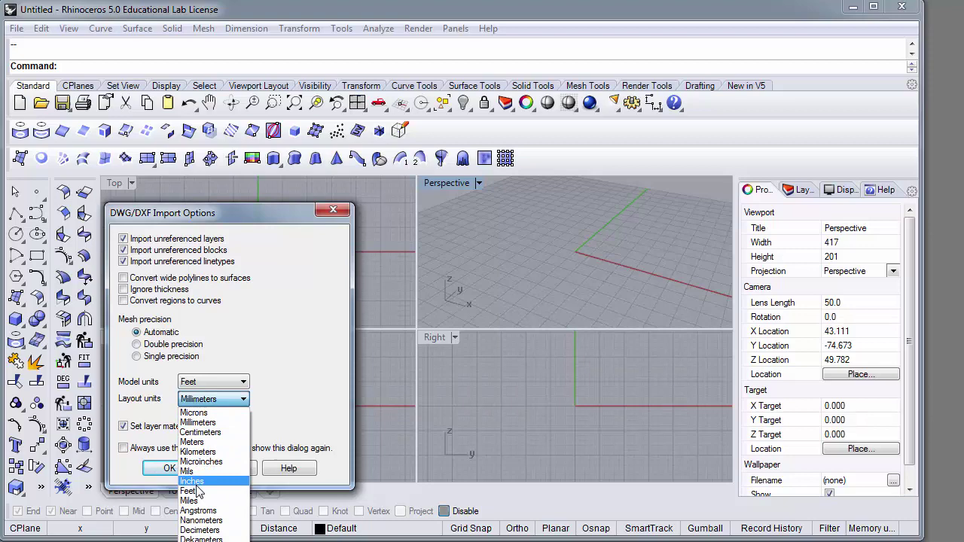
{"action": "left_click", "coordinate": [198, 487]}
{"action": "left_click", "coordinate": [171, 468]}
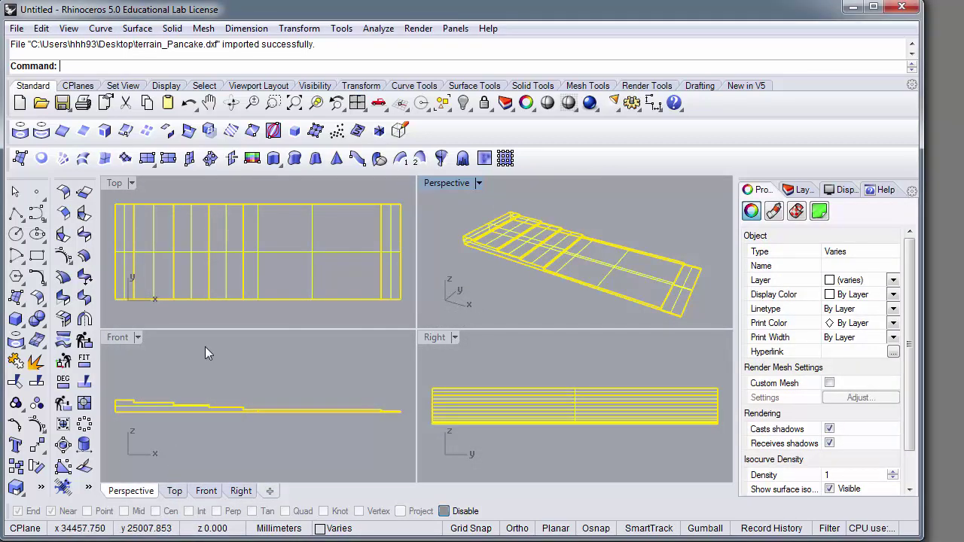
- Create a new layer named Drape and set its colour to Magenta
{"action": "left_click", "coordinate": [215, 318]}
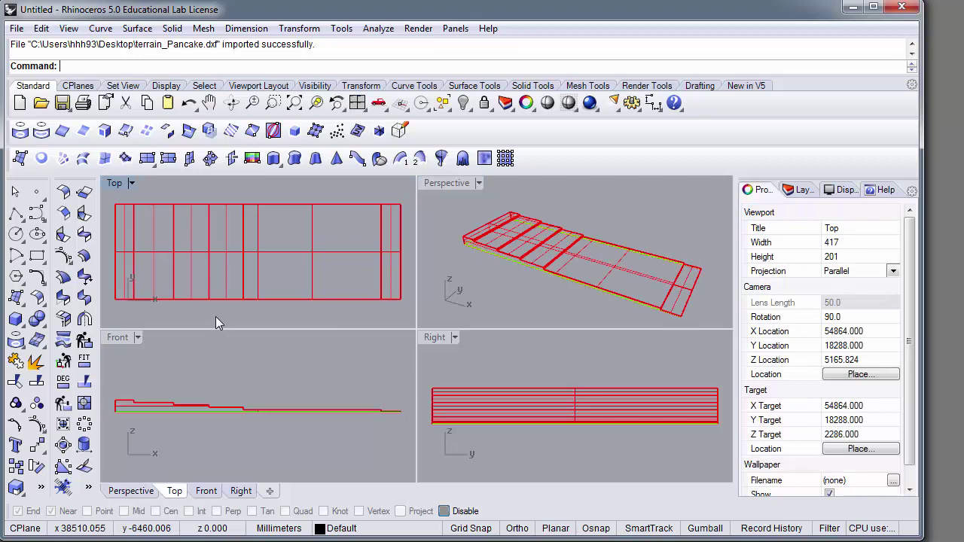
{"action": "left_click", "coordinate": [801, 191]}
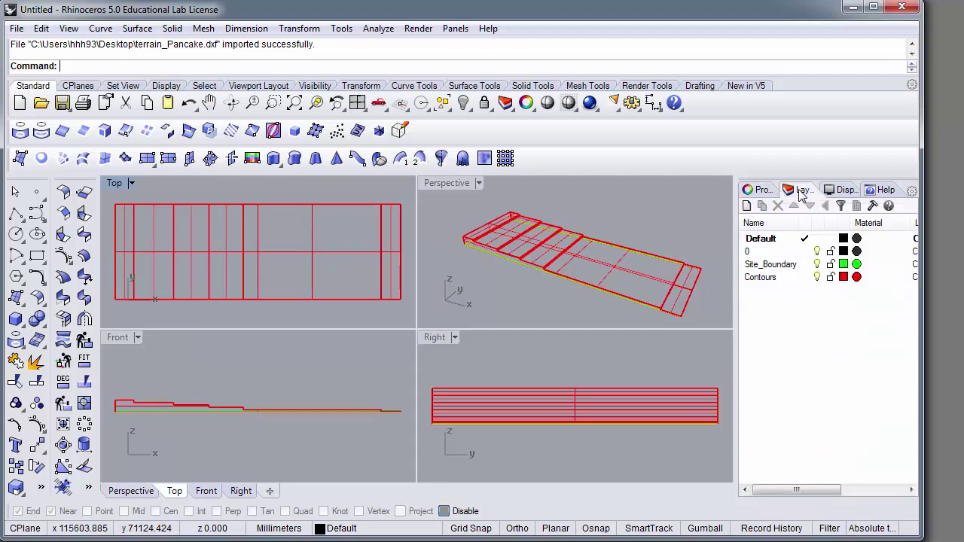
{"action": "left_click", "coordinate": [747, 206]}
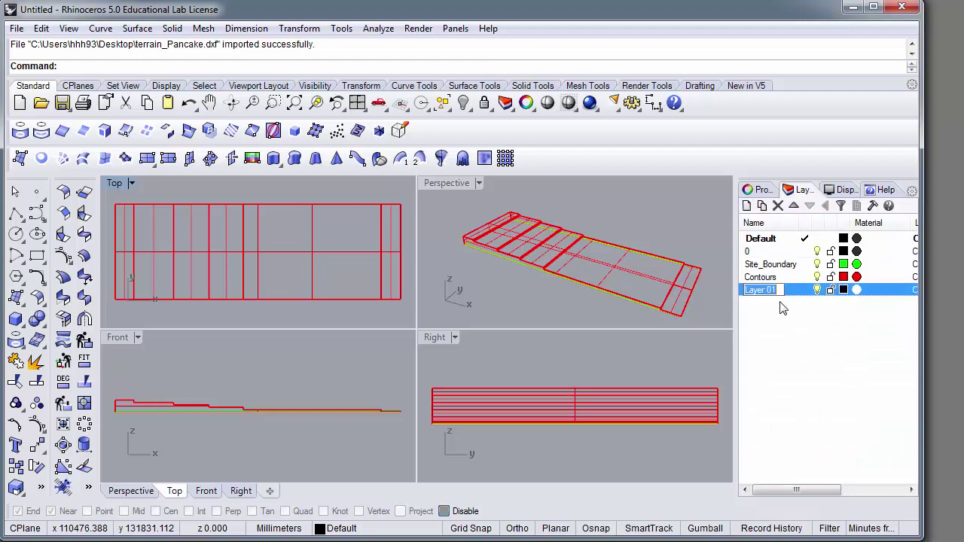
{"action": "type", "text": "Drape"}
{"action": "left_click", "coordinate": [843, 289]}
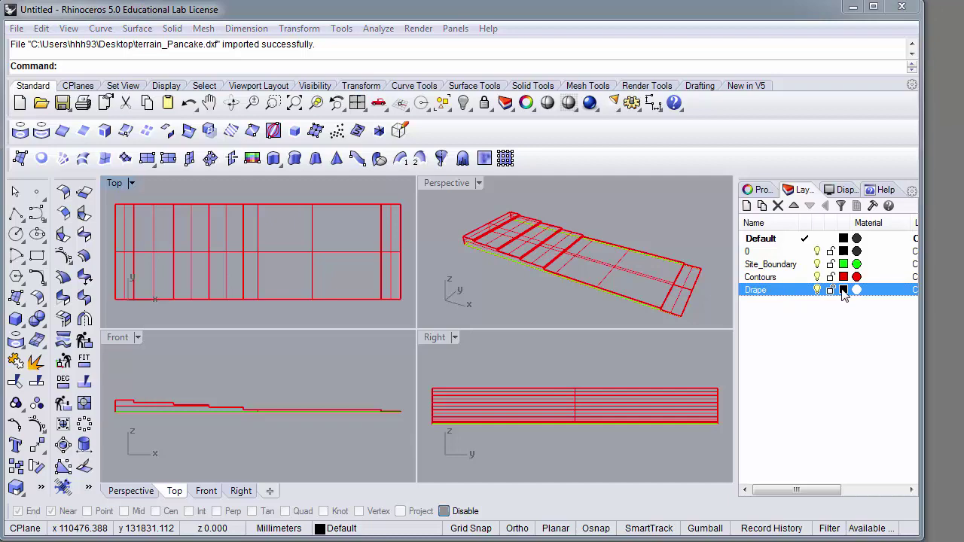
{"action": "left_click", "coordinate": [339, 429]}
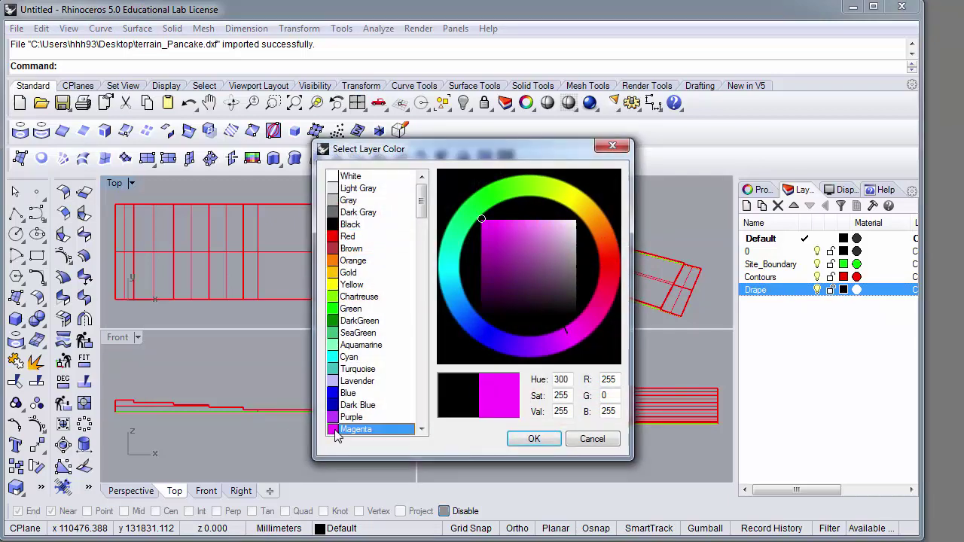
{"action": "left_click", "coordinate": [534, 440]}
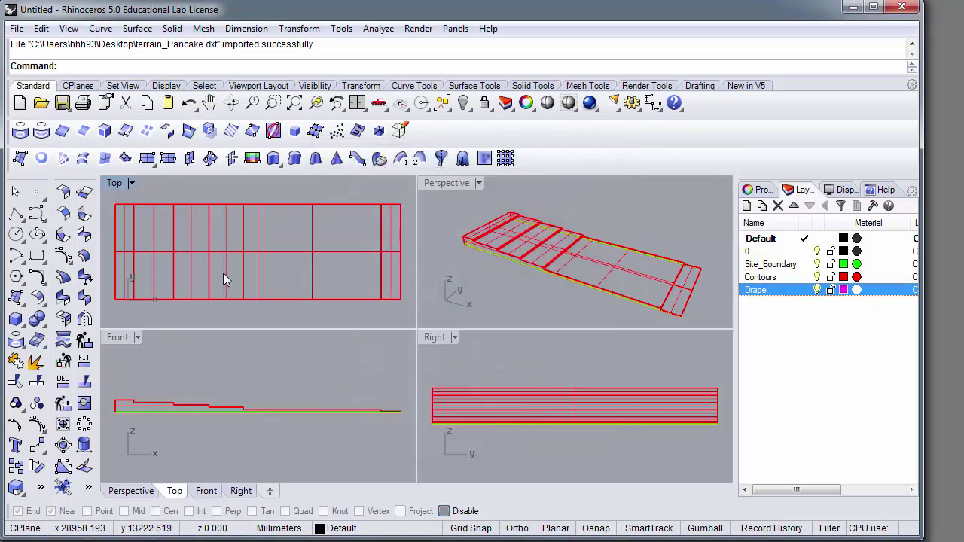
{"action": "scroll", "coordinate": [226, 192], "scroll_direction": "down", "scroll_amount": 3}
- Run Drape over a window enclosing all the terrain contours in the Top view
{"action": "middle_click", "coordinate": [226, 193]}
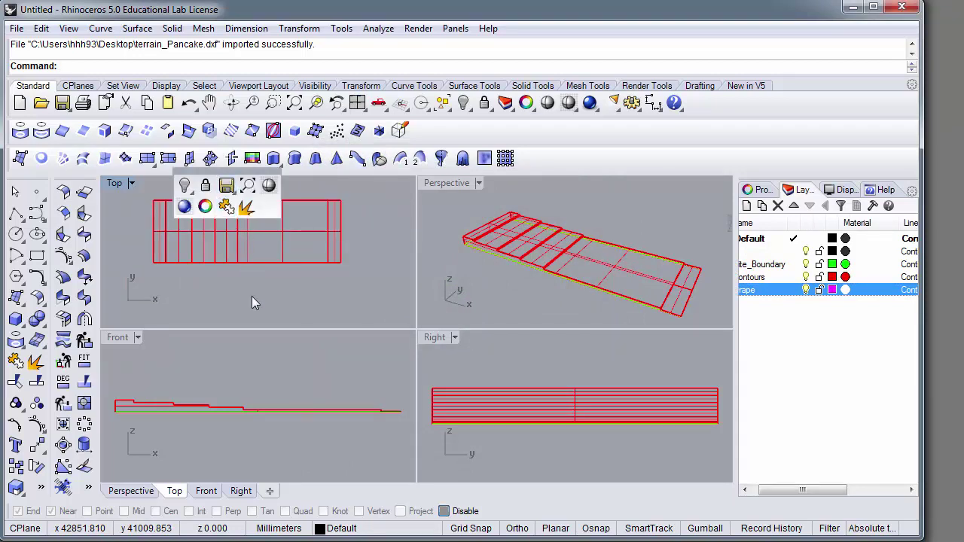
{"action": "right_click_drag", "start_coordinate": [251, 292], "coordinate": [280, 307]}
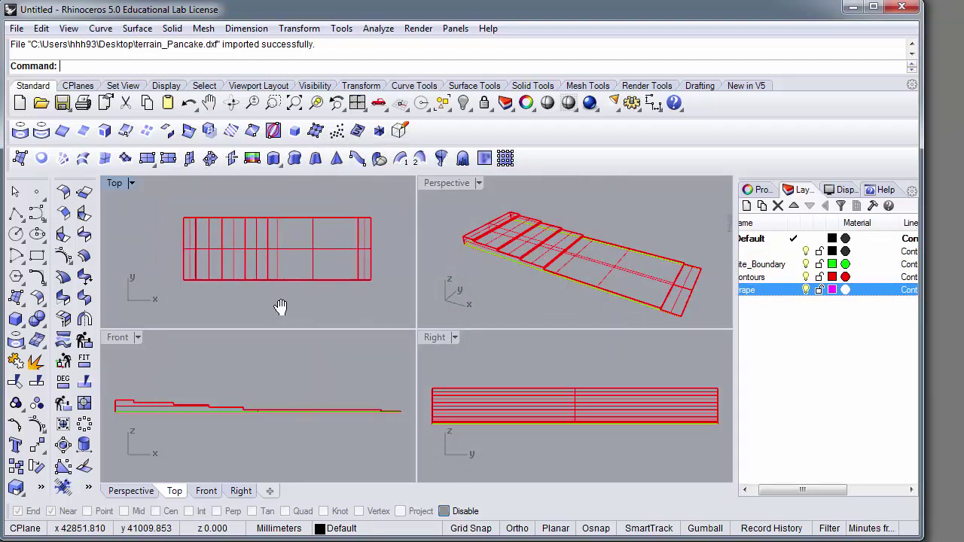
{"action": "type", "text": "Drape"}
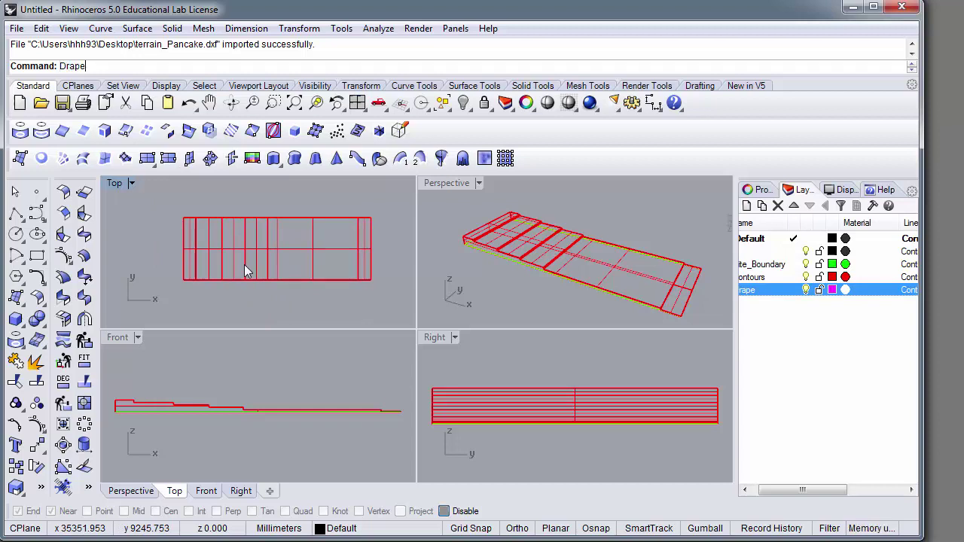
{"action": "key", "text": "Return"}
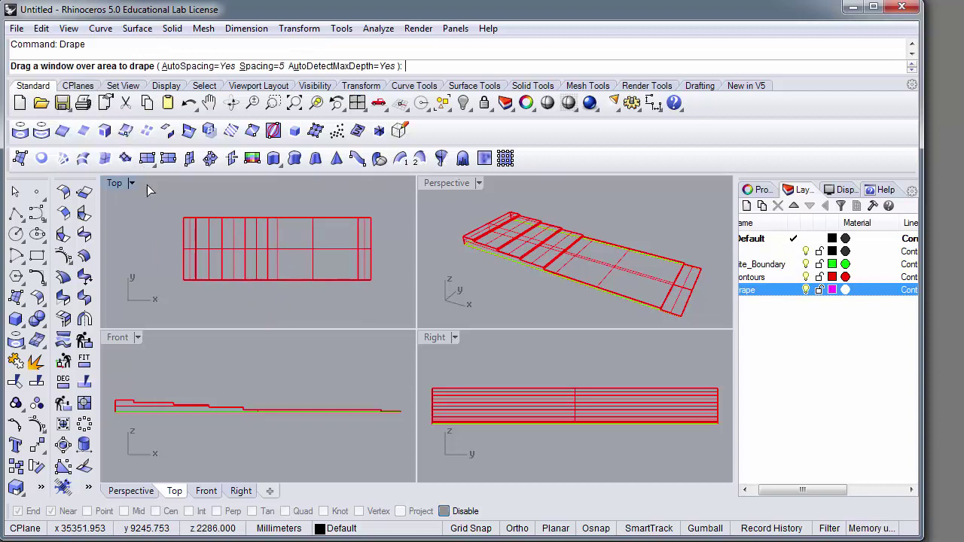
{"action": "left_click_drag", "start_coordinate": [176, 205], "coordinate": [387, 301]}
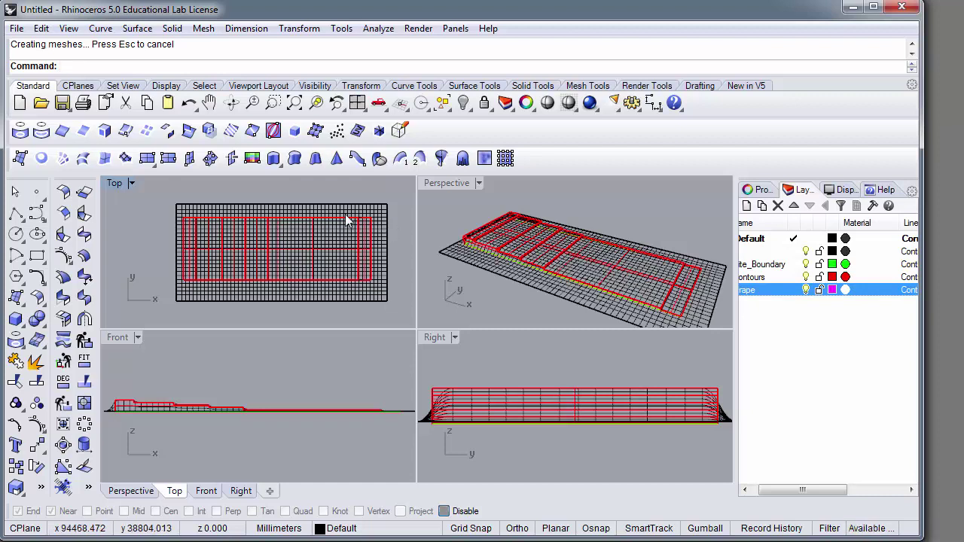
- Save the model as pancake_drape.3dm
{"action": "left_click", "coordinate": [62, 105]}
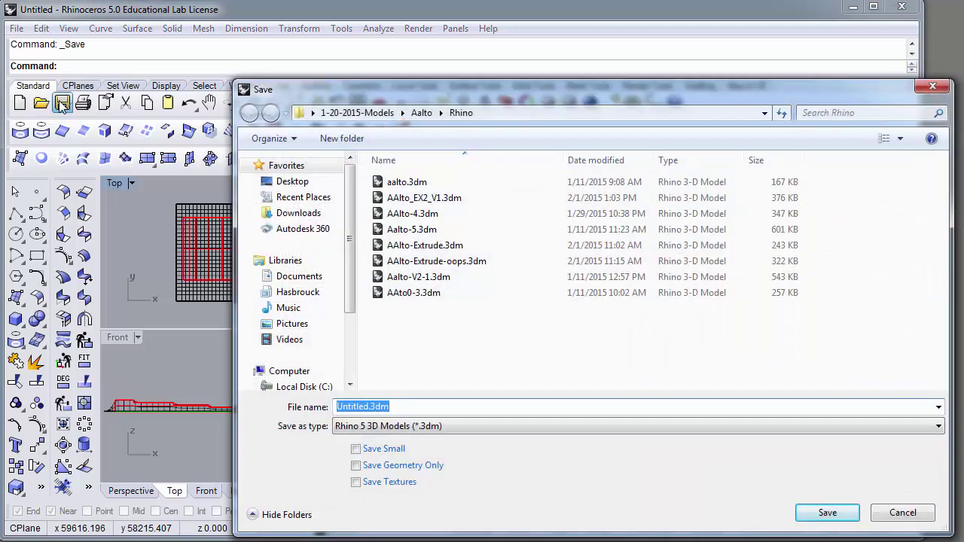
{"action": "type", "text": "pancake_drape"}
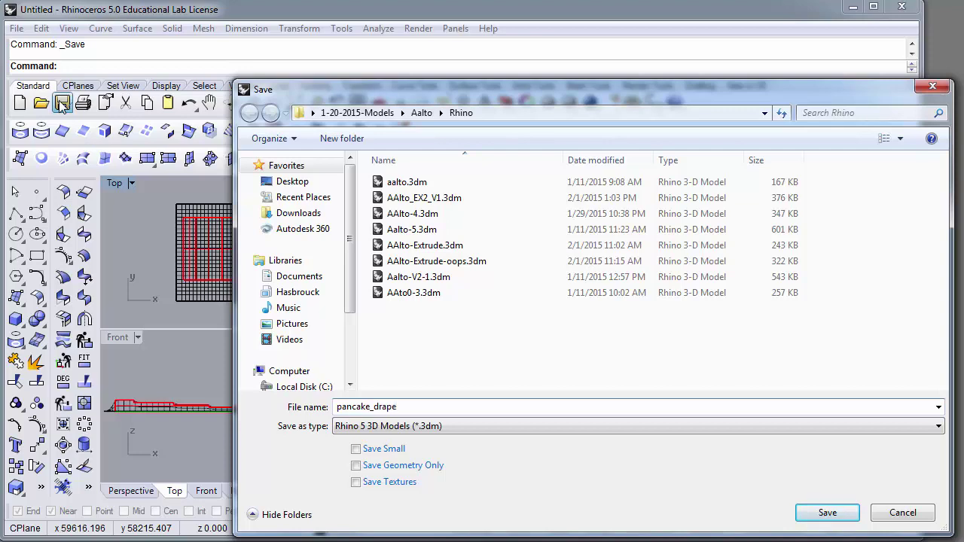
{"action": "key", "text": "Return"}
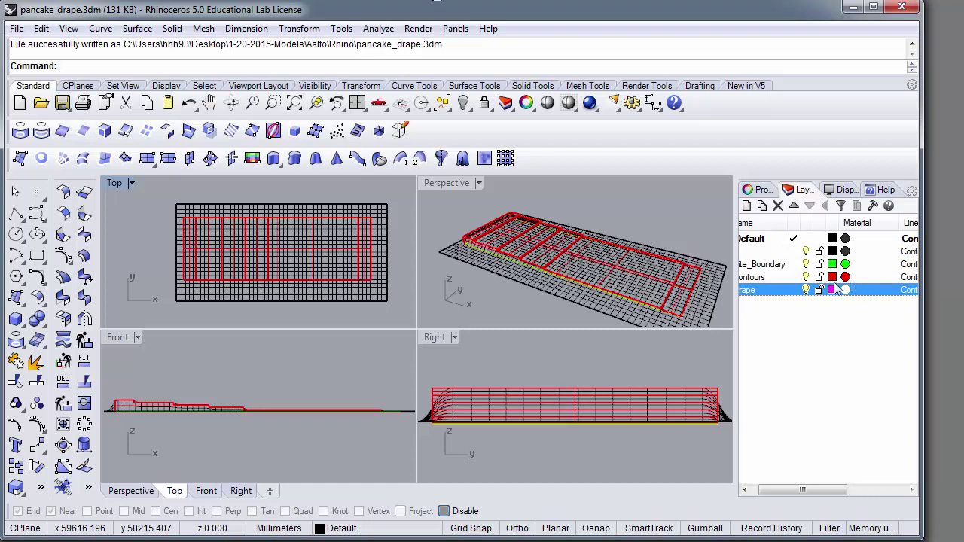
- Hide the Contours layer and show the draped surface's object properties
{"action": "left_click", "coordinate": [806, 277]}
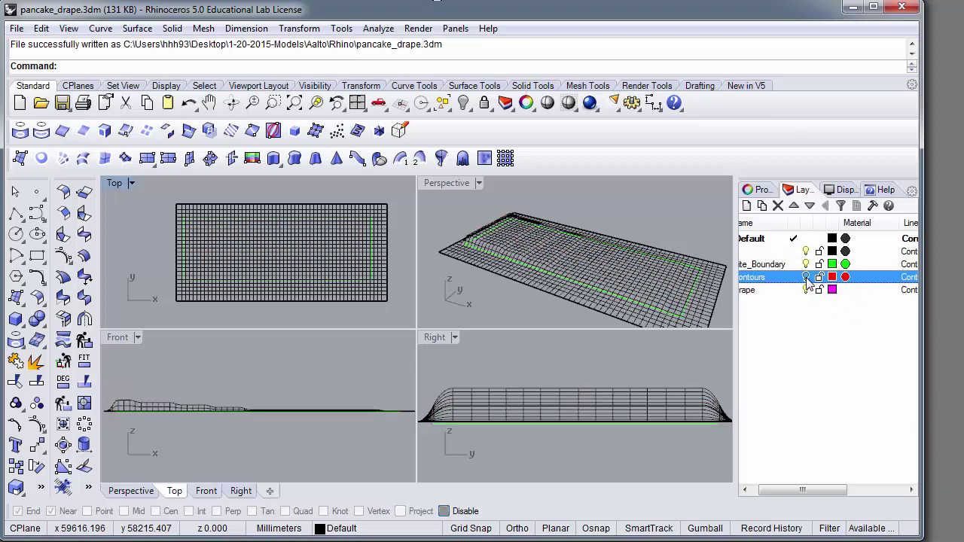
{"action": "left_click", "coordinate": [329, 270]}
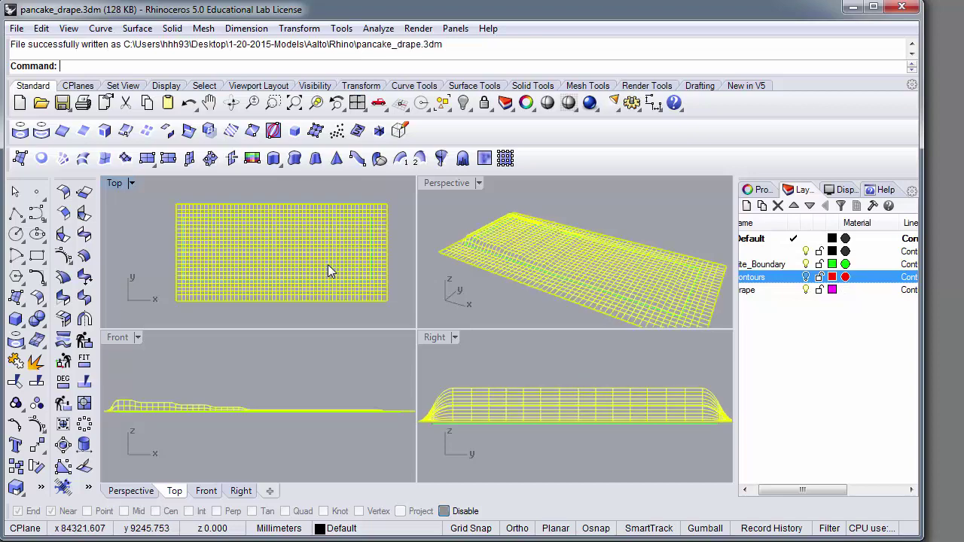
{"action": "left_click", "coordinate": [758, 190]}
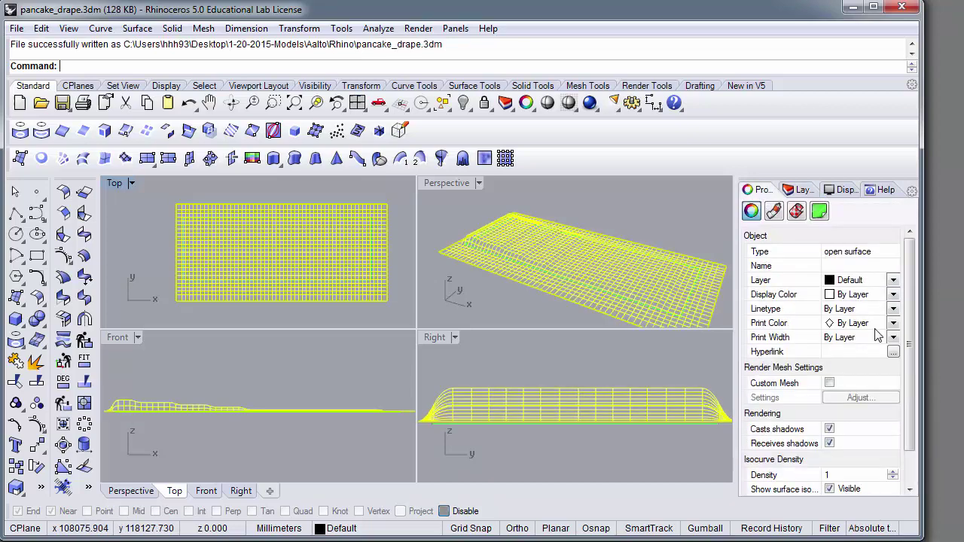
- Lower the surface's isocurve density through 10 and 5 down to 0
{"action": "double_click", "coordinate": [829, 476]}
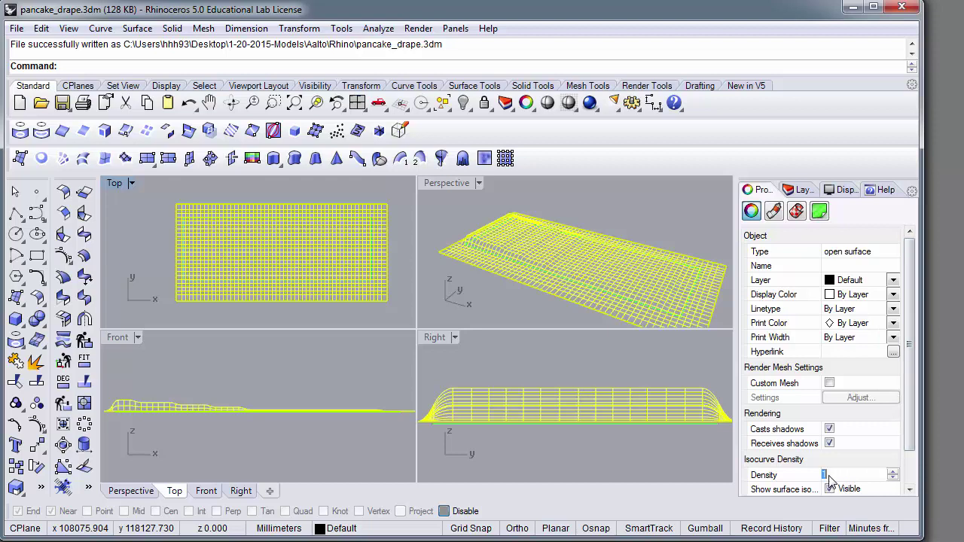
{"action": "type", "text": "5"}
{"action": "key", "text": "Return"}
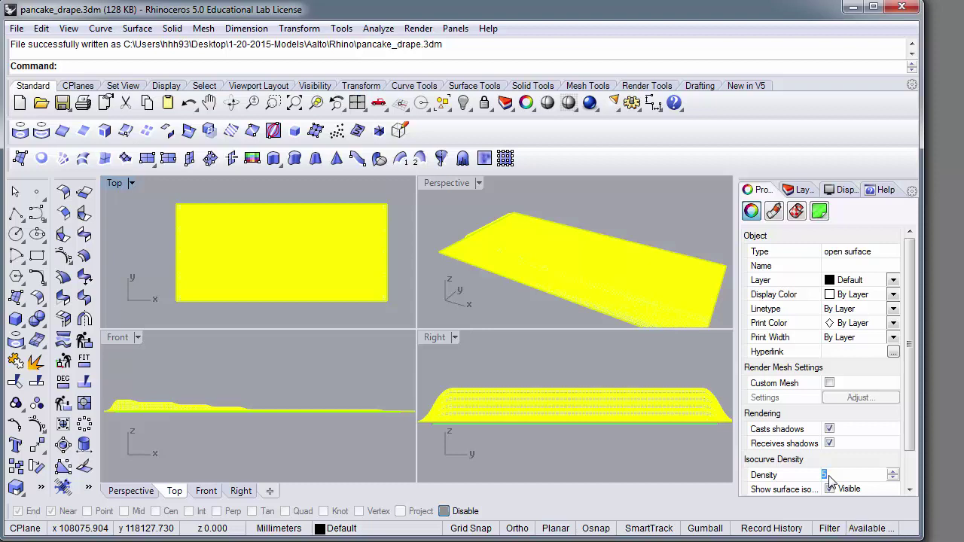
{"action": "key", "text": "Return"}
{"action": "type", "text": "5"}
{"action": "key", "text": "Return"}
{"action": "type", "text": "0"}
{"action": "key", "text": "Return"}
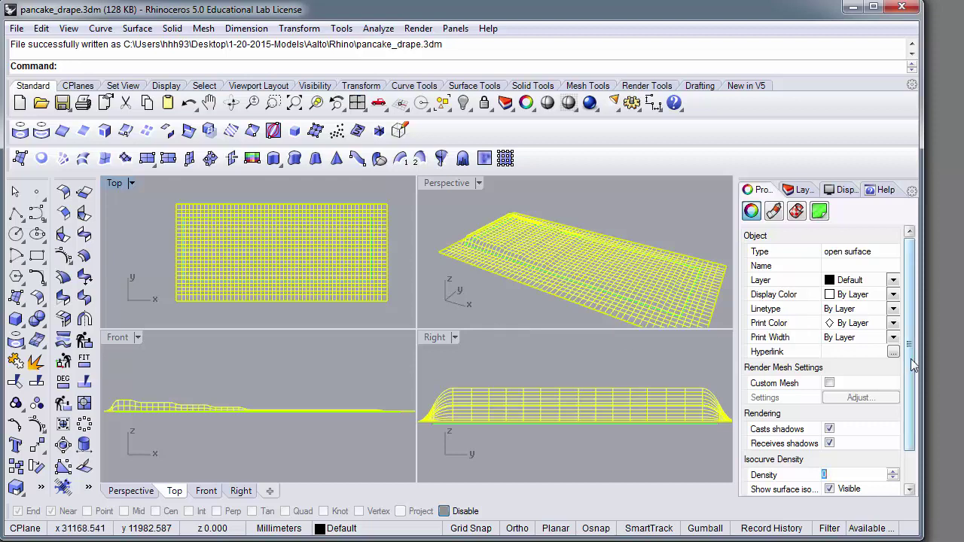
{"action": "left_click_drag", "start_coordinate": [911, 359], "coordinate": [914, 418]}
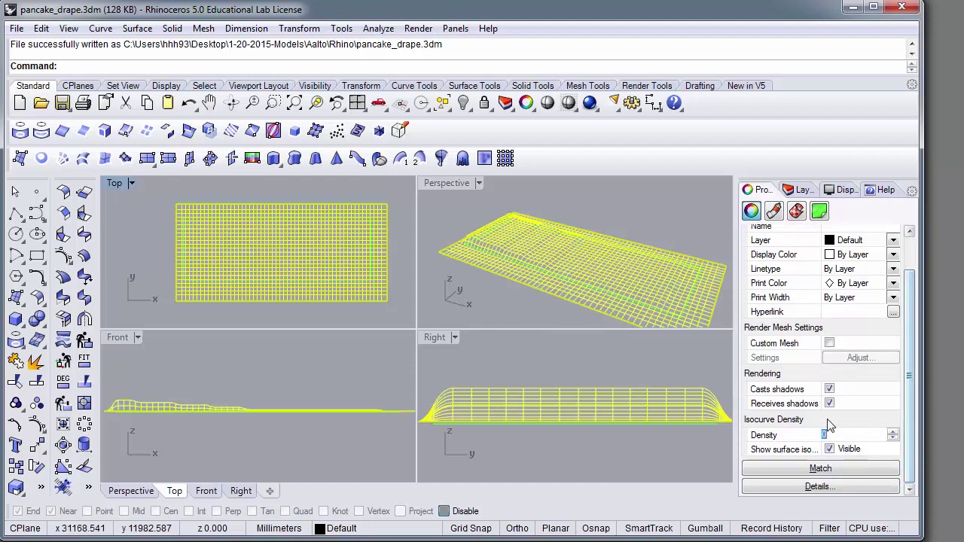
- Restart Drape with 25 points in the U direction and 15 in V
{"action": "left_click", "coordinate": [453, 369]}
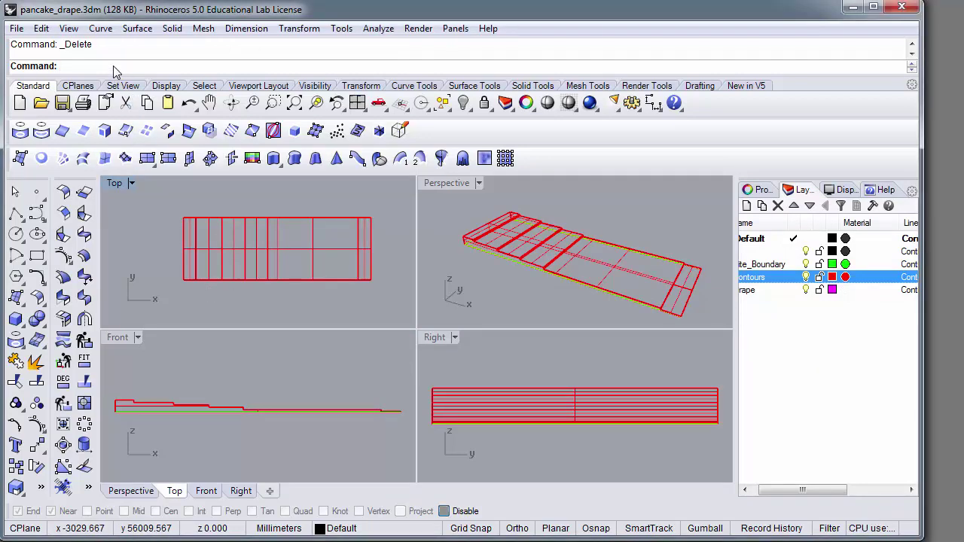
{"action": "type", "text": "Drape"}
{"action": "key", "text": "Return"}
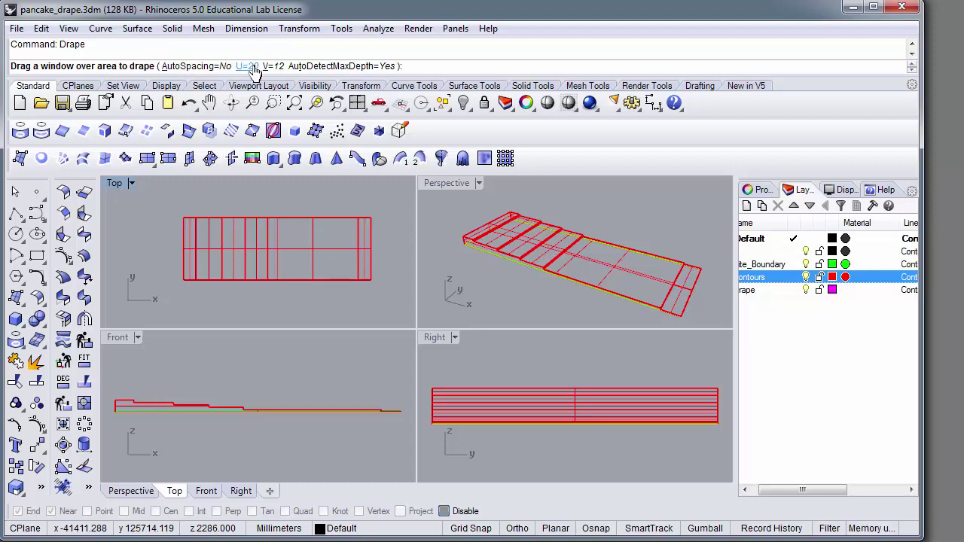
{"action": "left_click", "coordinate": [248, 66]}
{"action": "type", "text": "25"}
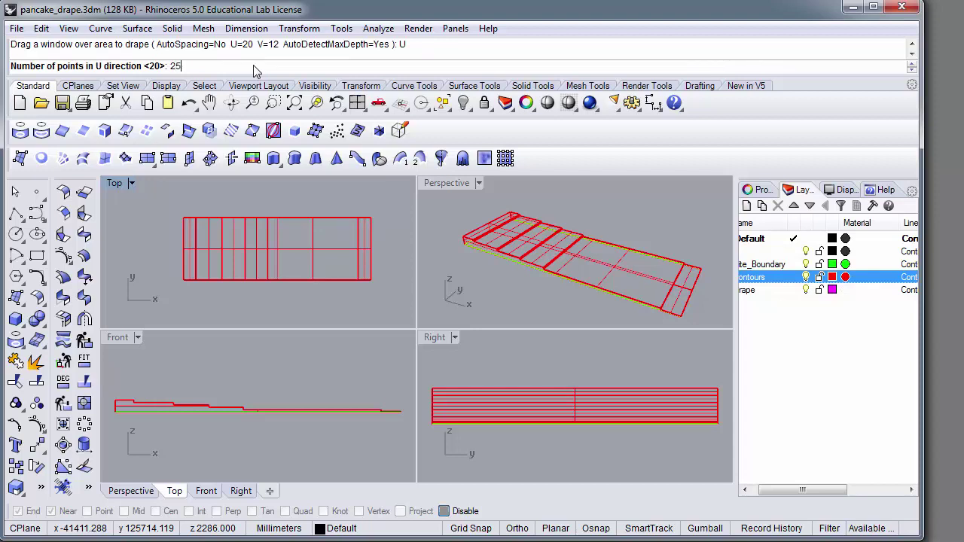
{"action": "key", "text": "Return"}
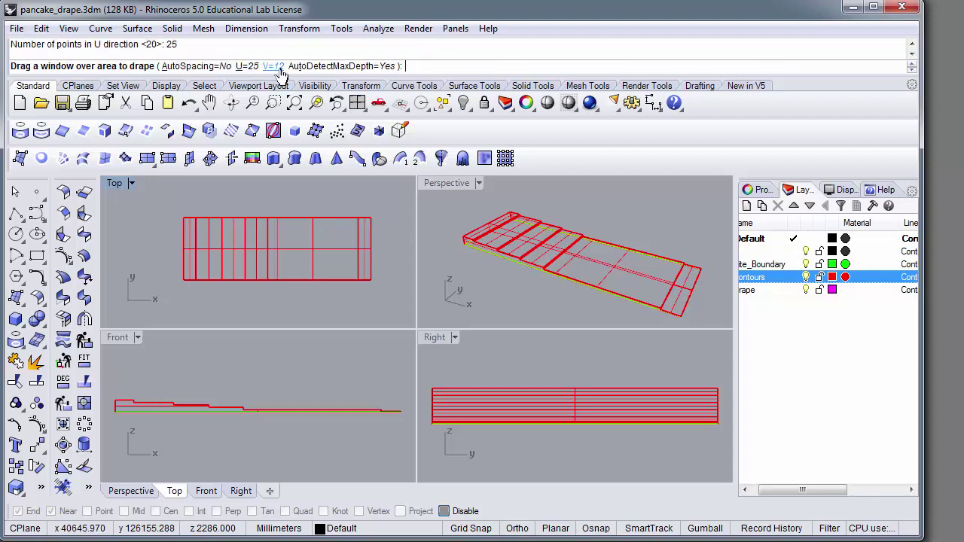
{"action": "left_click", "coordinate": [277, 67]}
{"action": "type", "text": "15"}
{"action": "key", "text": "Return"}
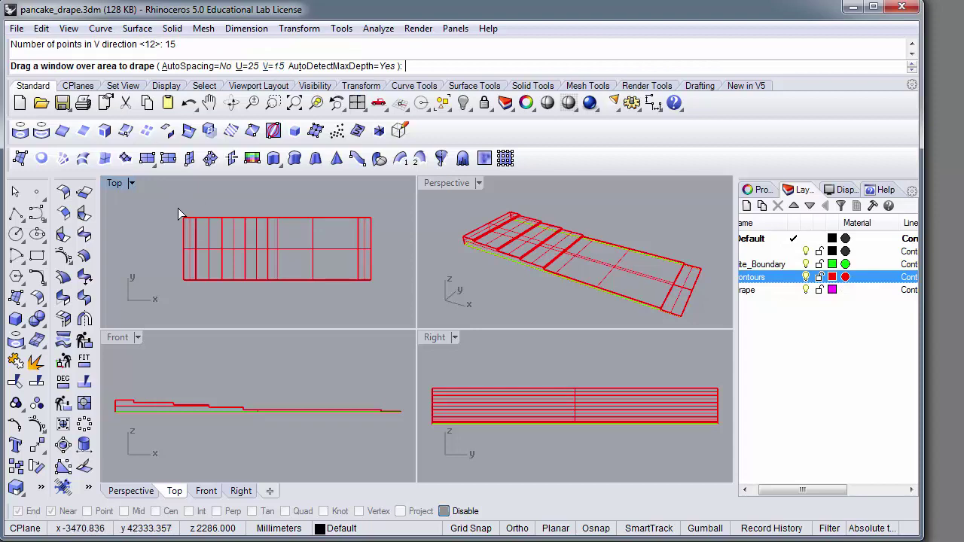
- Drape the 25 by 15 surface over the full contour area and inspect its Front-view profile
{"action": "left_click_drag", "start_coordinate": [178, 209], "coordinate": [378, 288]}
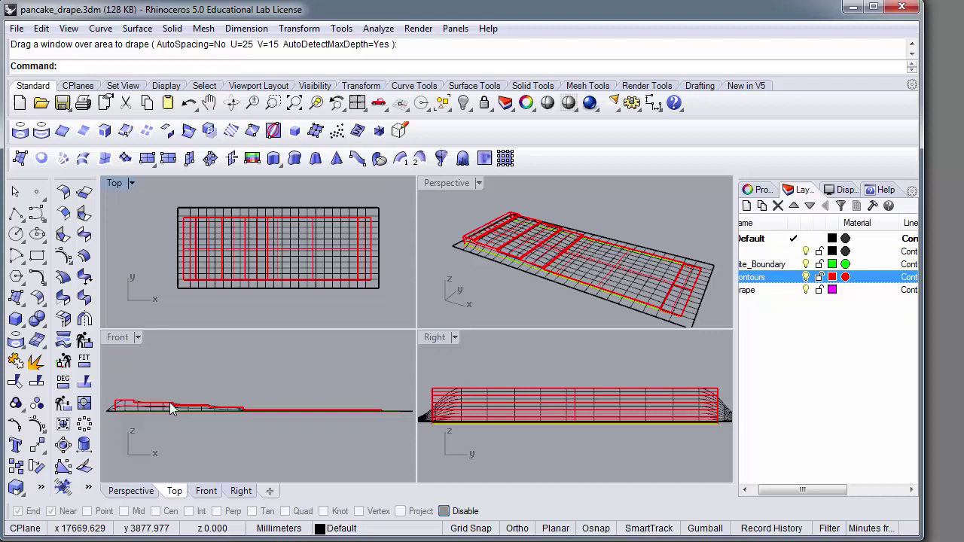
{"action": "scroll", "coordinate": [239, 412], "scroll_direction": "up", "scroll_amount": 4}
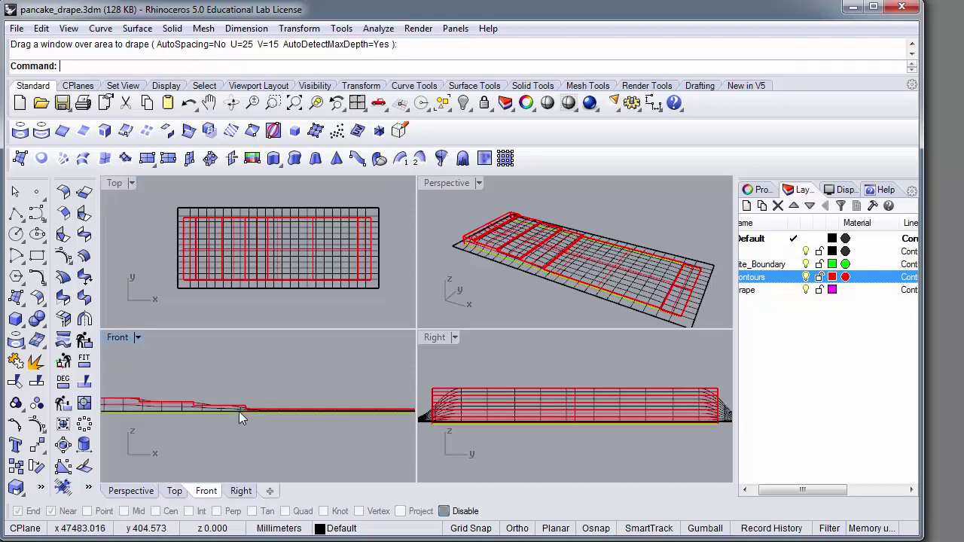
{"action": "middle_click", "coordinate": [205, 363]}
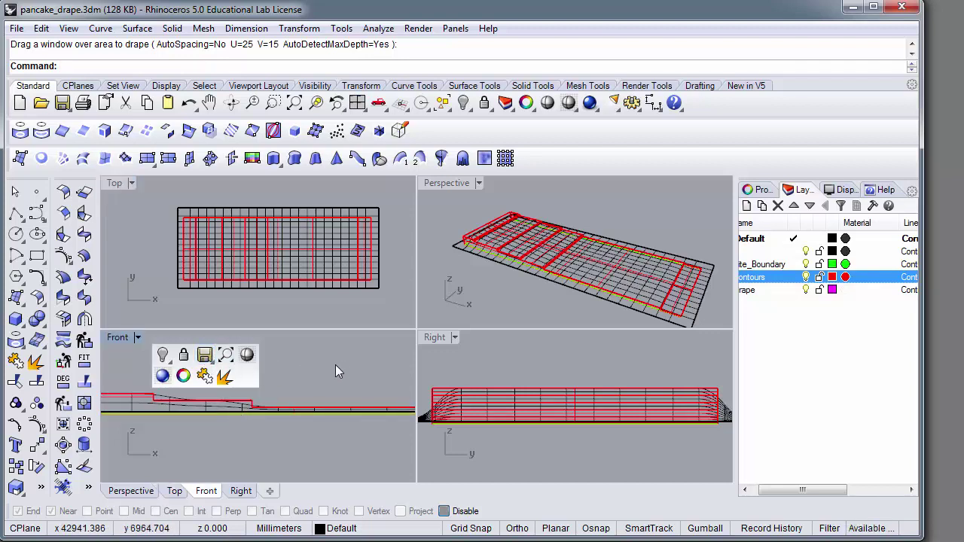
{"action": "right_click_drag", "start_coordinate": [138, 386], "coordinate": [104, 351]}
{"action": "right_click_drag", "start_coordinate": [403, 348], "coordinate": [366, 349]}
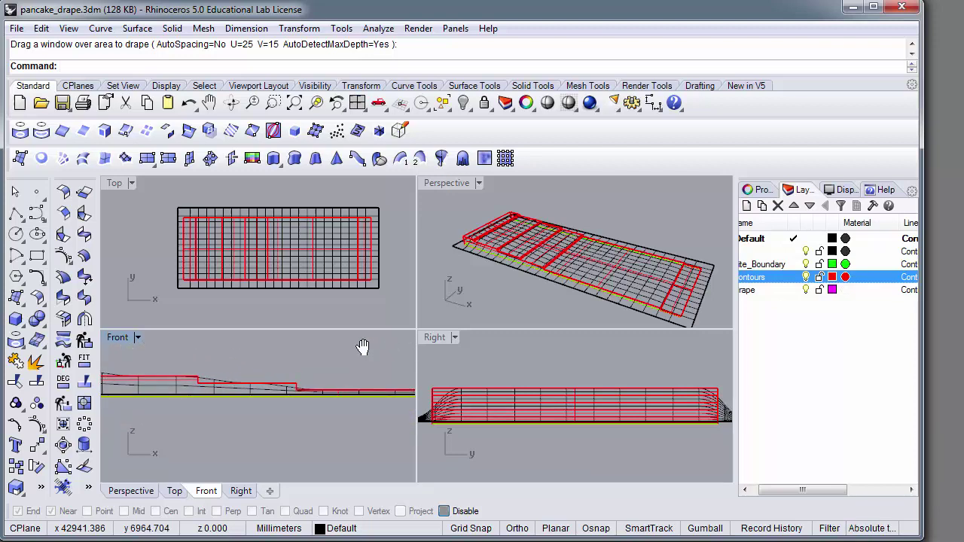
{"action": "left_click", "coordinate": [384, 281]}
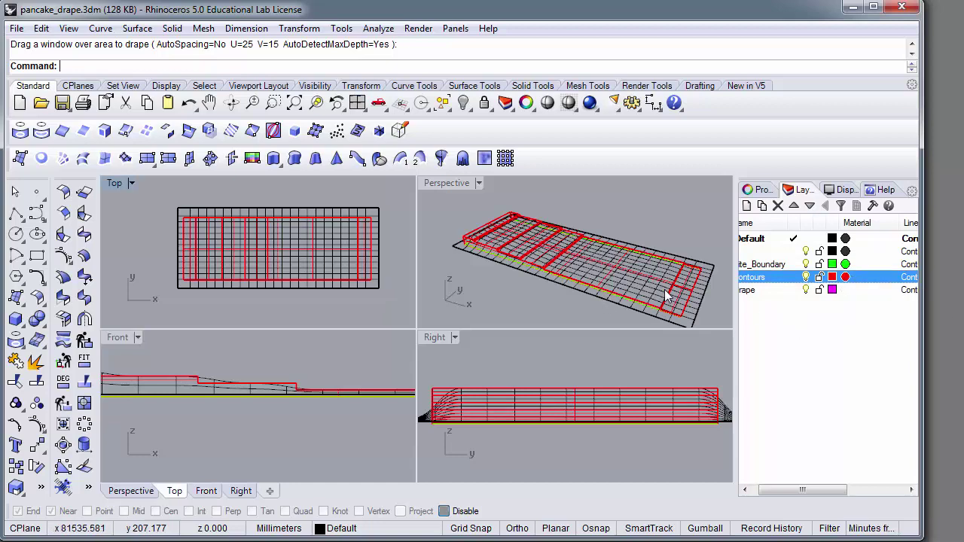
- Change the Default layer colour to Cyan
{"action": "left_click", "coordinate": [832, 238]}
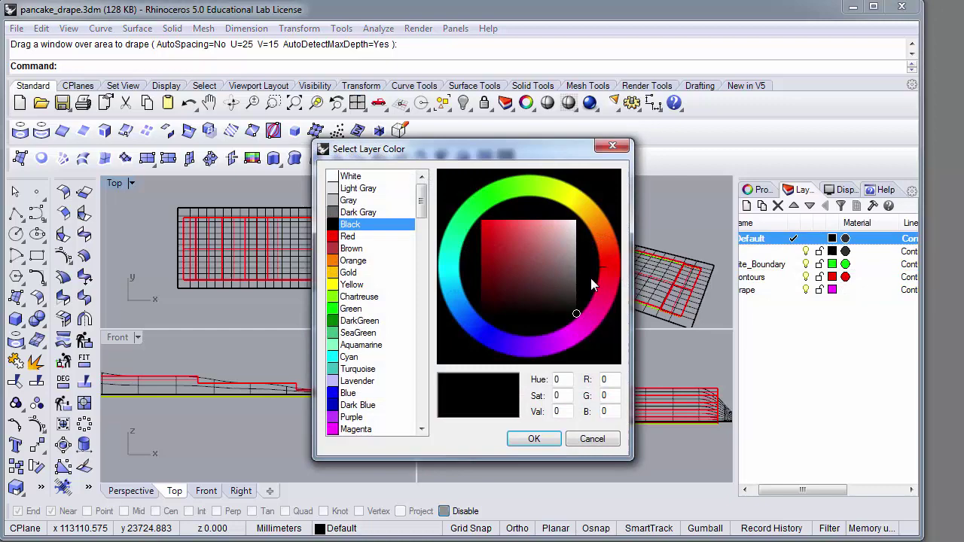
{"action": "left_click", "coordinate": [336, 346]}
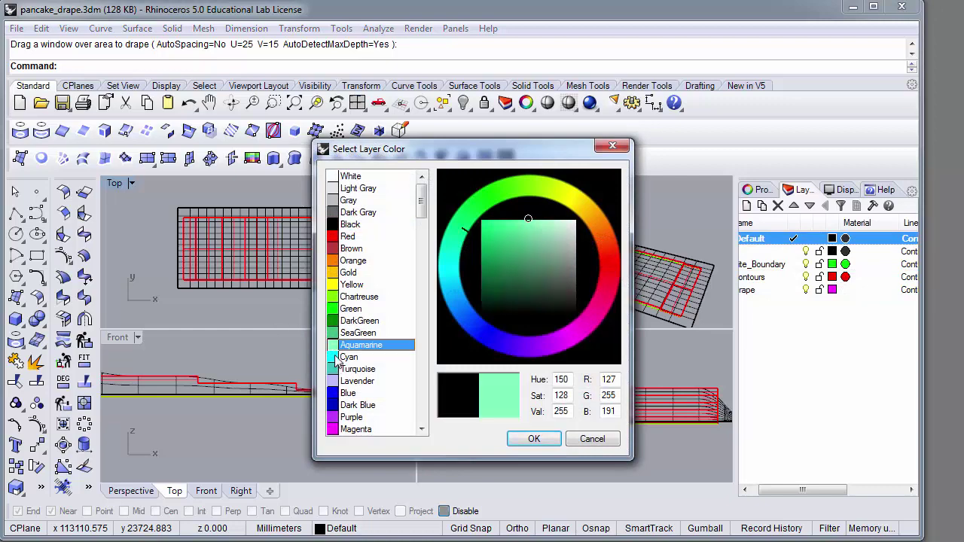
{"action": "left_click", "coordinate": [337, 357]}
{"action": "left_click", "coordinate": [535, 439]}
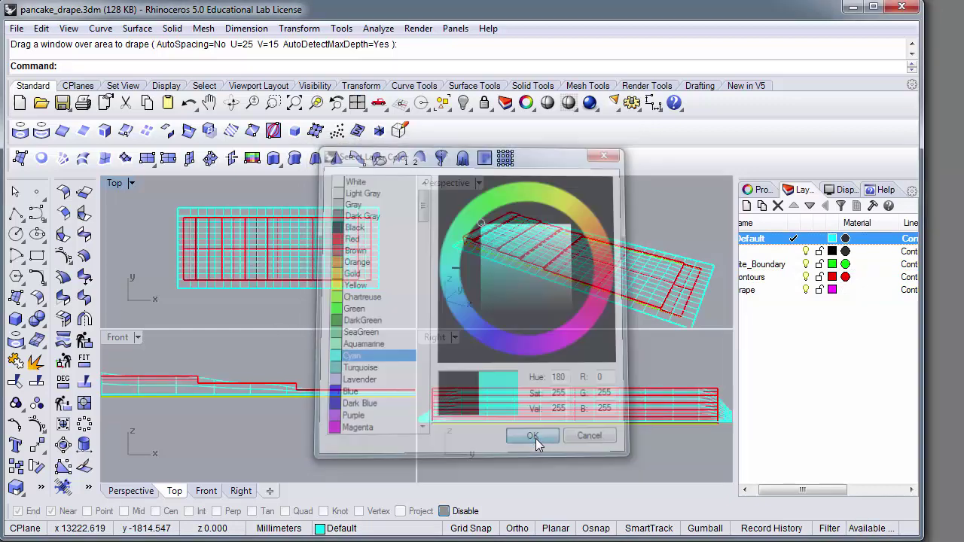
- Hide the Contours layer so the red contour curves disappear
{"action": "left_click", "coordinate": [807, 292]}
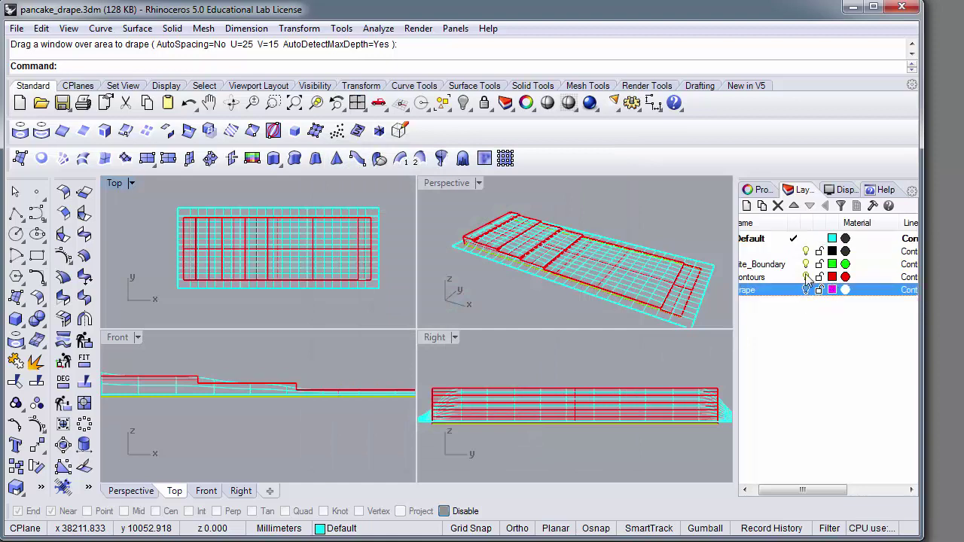
{"action": "left_click", "coordinate": [807, 277]}
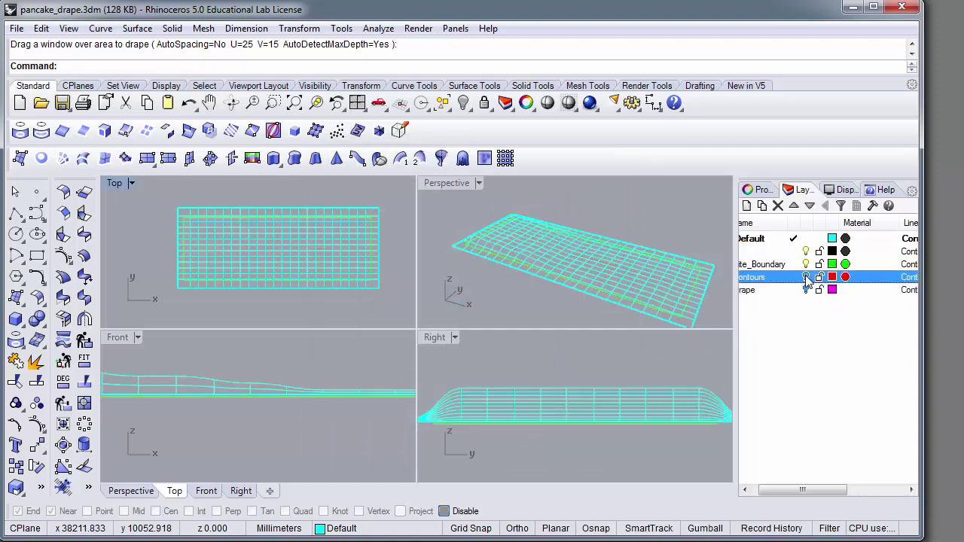
{"action": "left_click", "coordinate": [505, 292]}
- Extrude the site boundary curve at the default extrusion distance
{"action": "type", "text": "ExtrudeCrvTapered"}
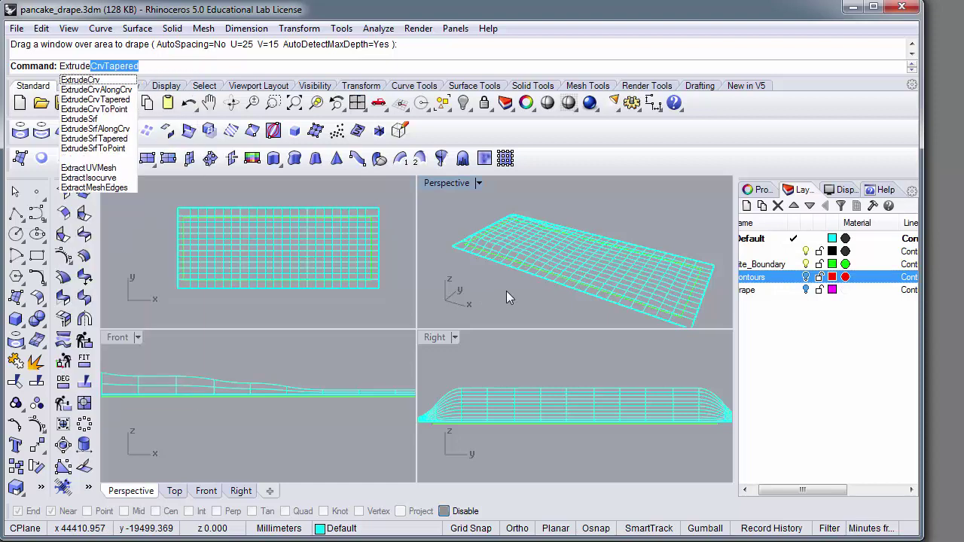
{"action": "key", "text": "Return"}
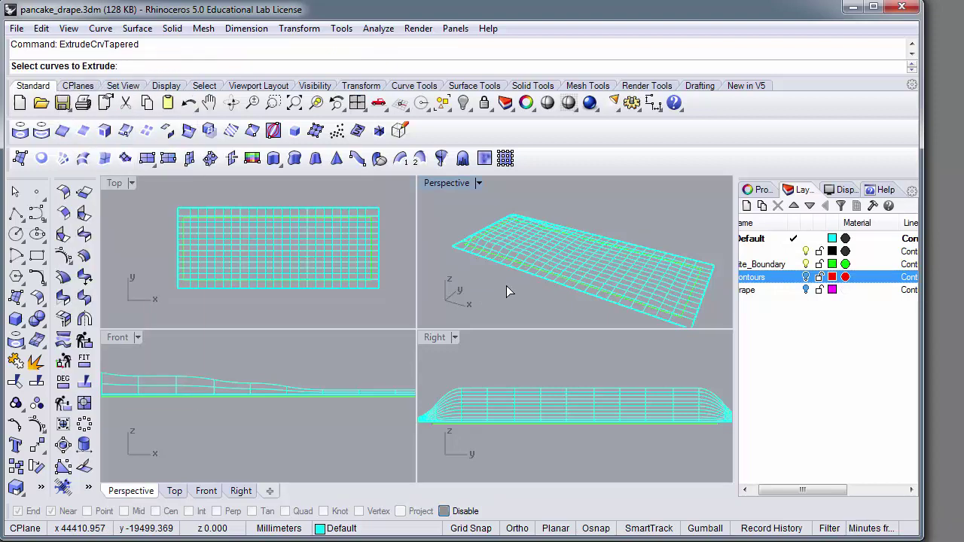
{"action": "left_click", "coordinate": [472, 253]}
{"action": "key", "text": "Return"}
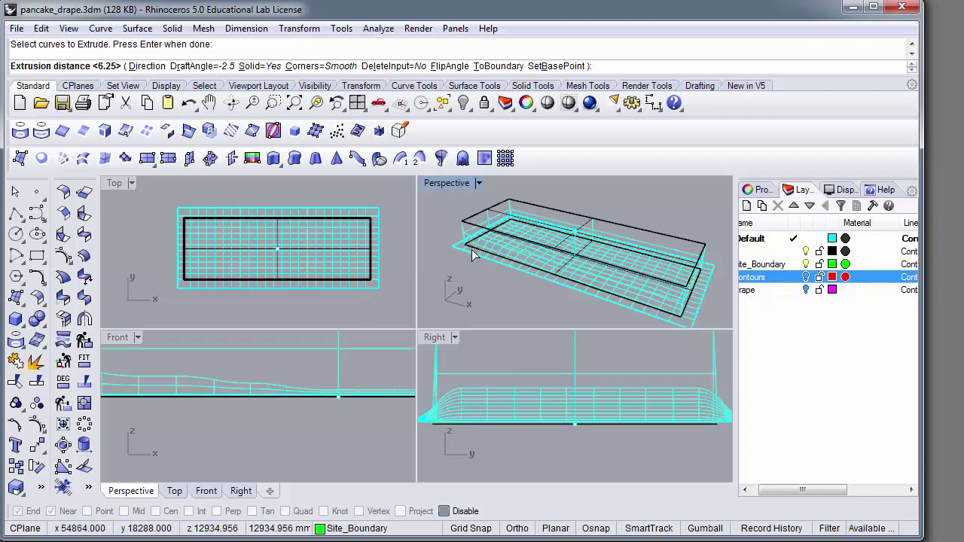
{"action": "key", "text": "Return"}
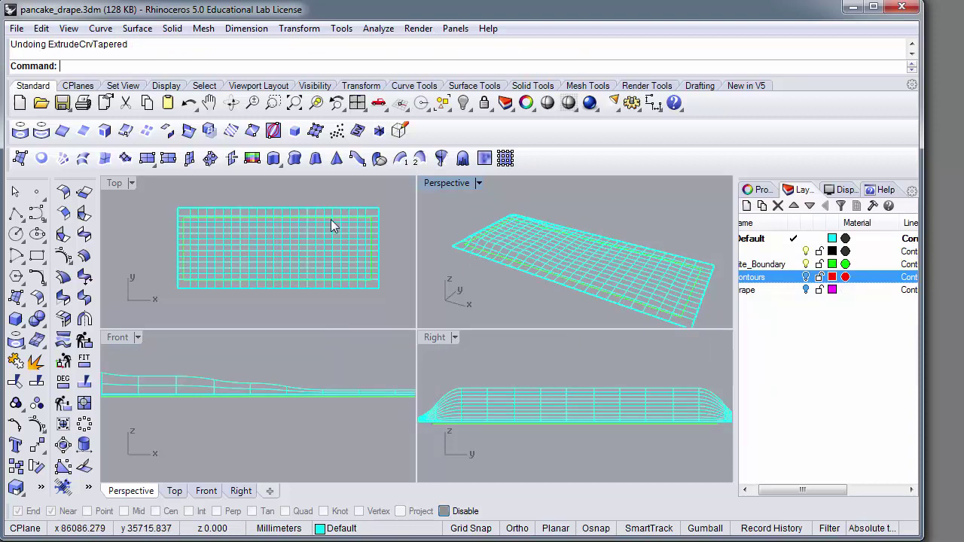
- Extrude the boundary curve straight up into a tall box around the drape
{"action": "left_click", "coordinate": [478, 251]}
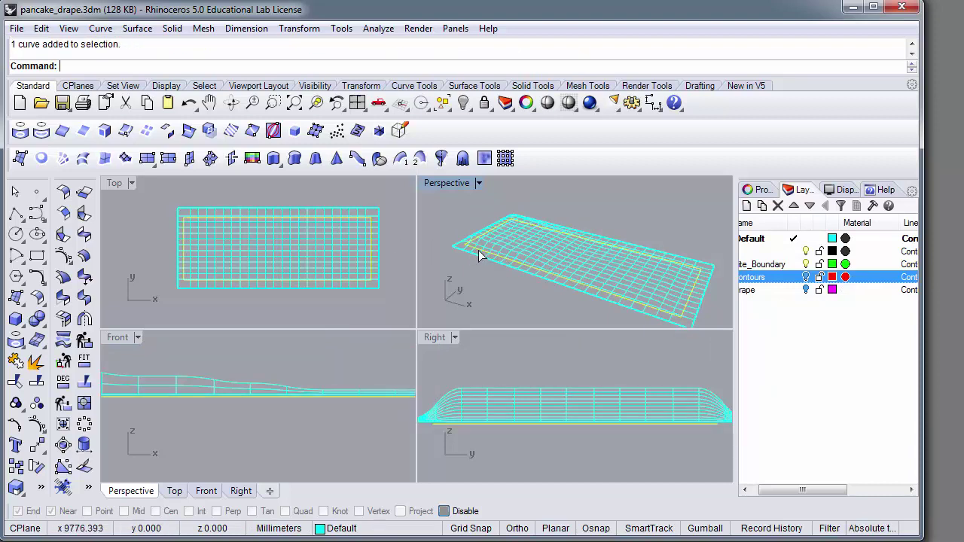
{"action": "type", "text": "Ext"}
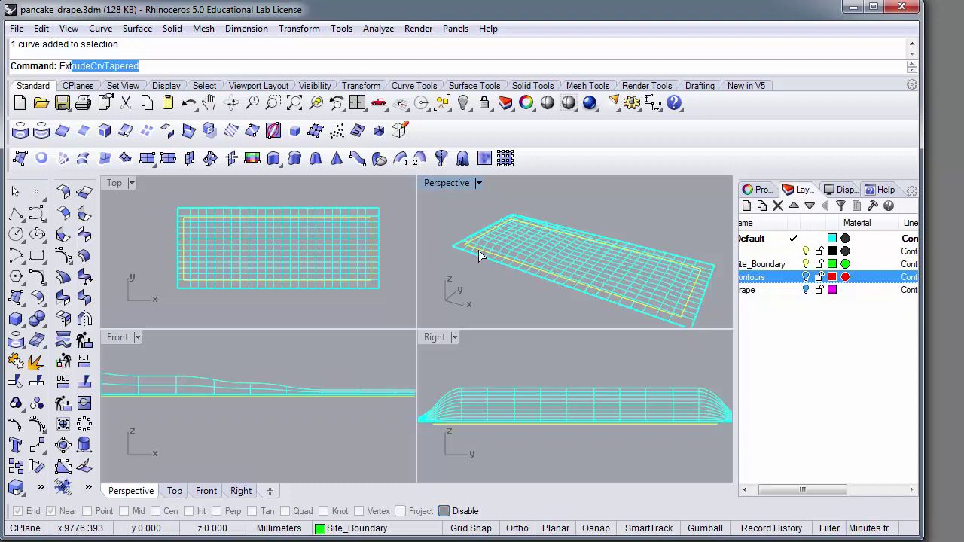
{"action": "type", "text": "rude"}
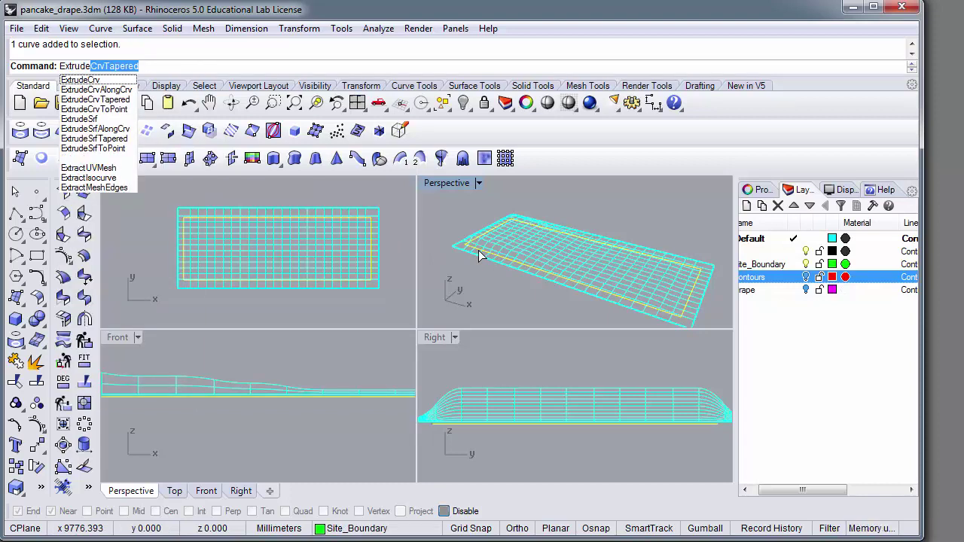
{"action": "left_click", "coordinate": [83, 80]}
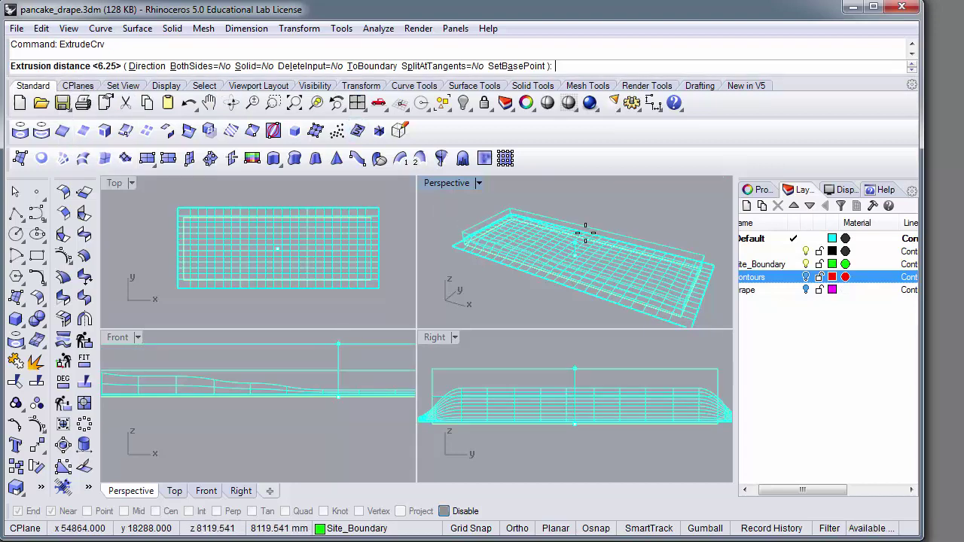
{"action": "left_click", "coordinate": [583, 200]}
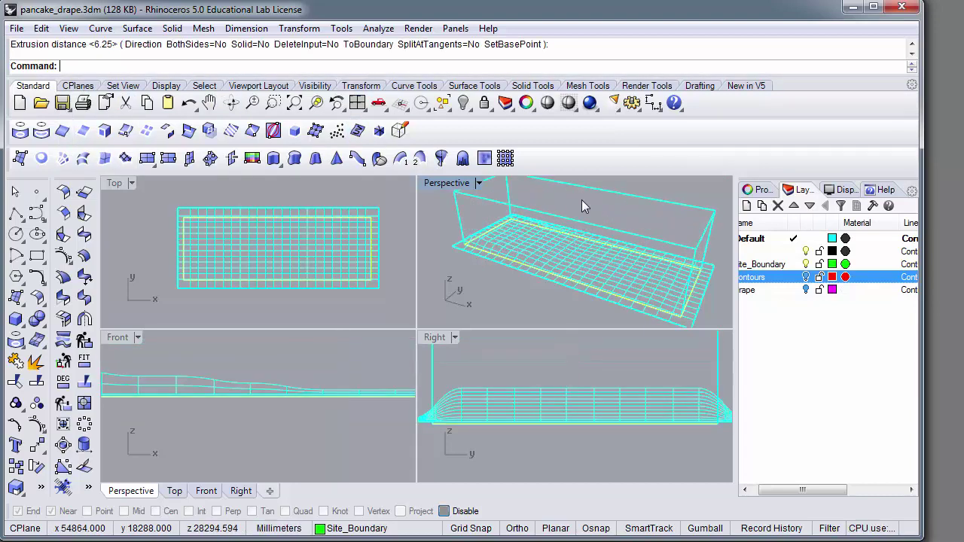
{"action": "left_click", "coordinate": [571, 219]}
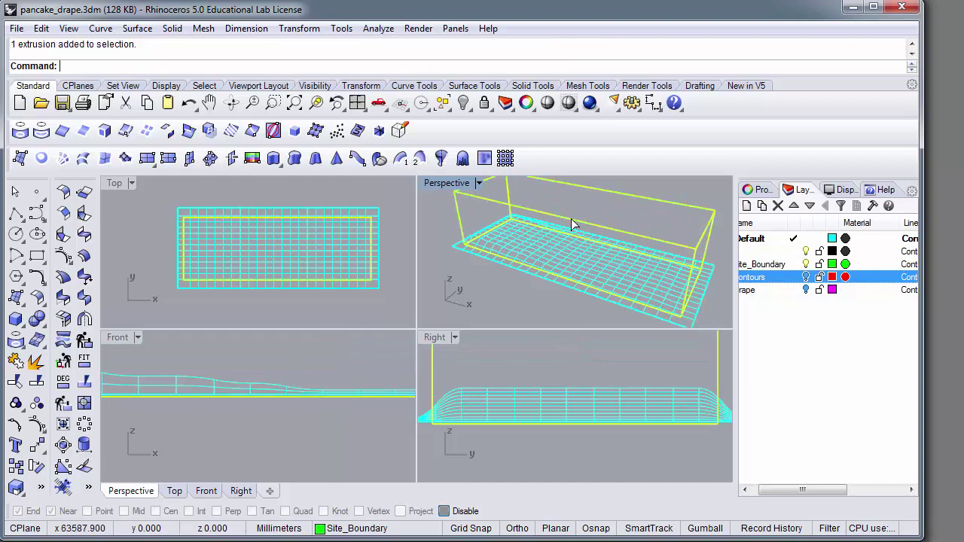
{"action": "key", "text": "Return"}
- Cancel the extrude and move the extruded boundary box from Default onto the Site_Boundary layer
{"action": "left_click", "coordinate": [621, 231]}
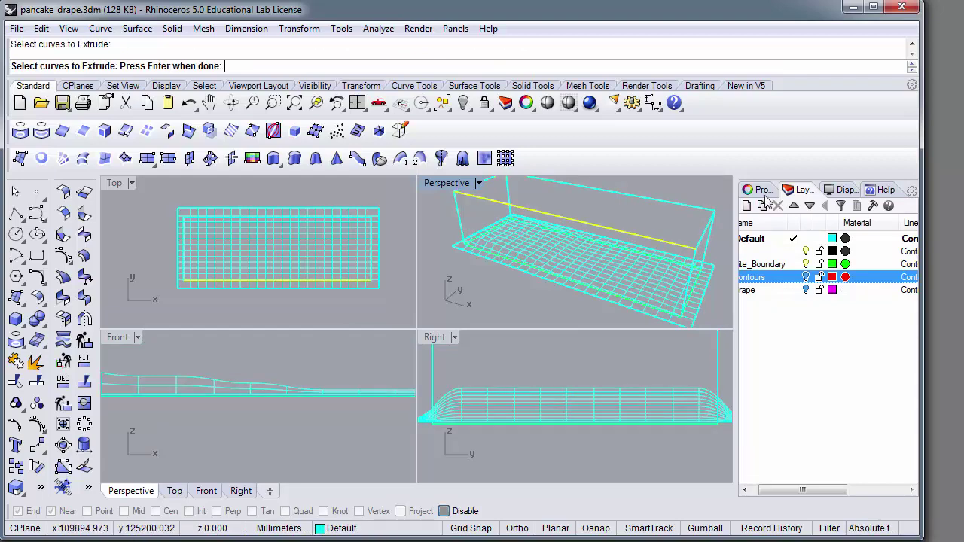
{"action": "left_click", "coordinate": [756, 191]}
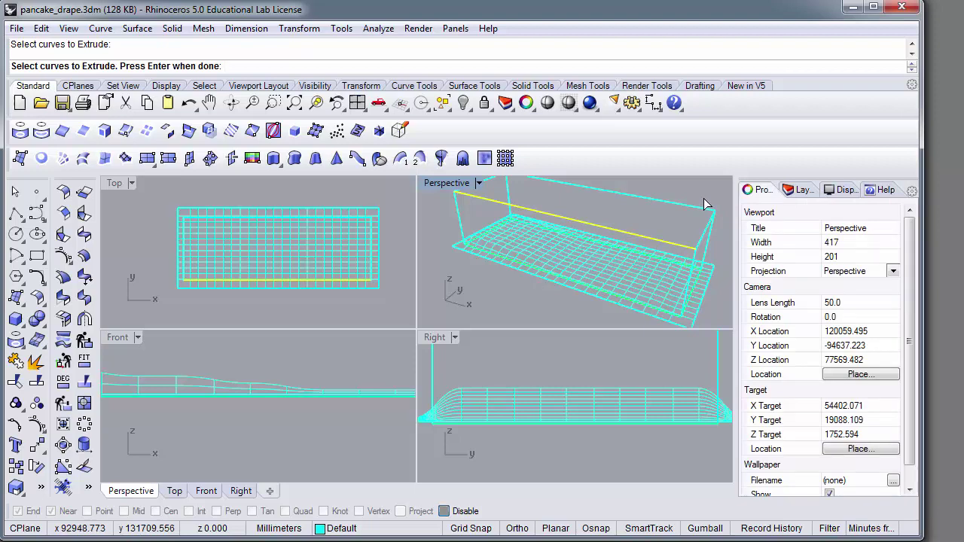
{"action": "key", "text": "Escape"}
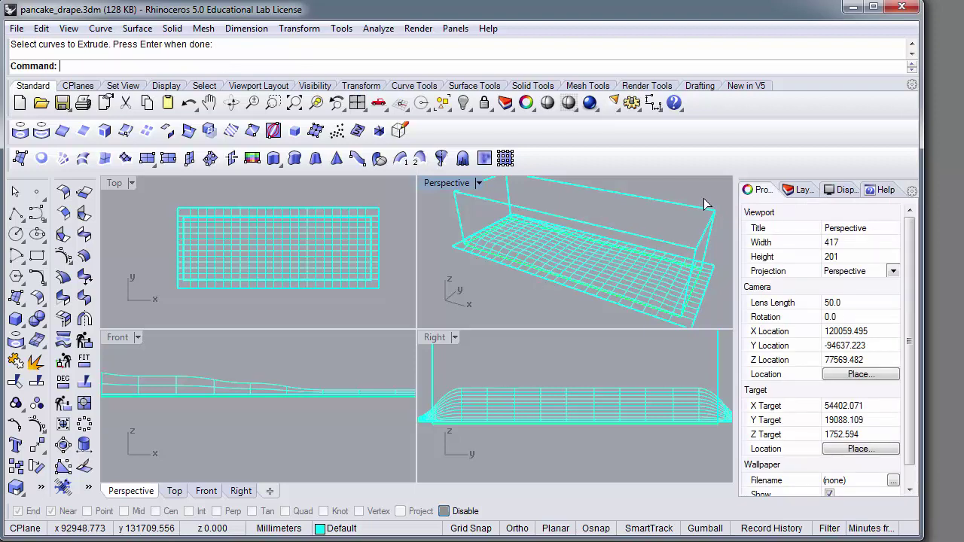
{"action": "left_click", "coordinate": [641, 198]}
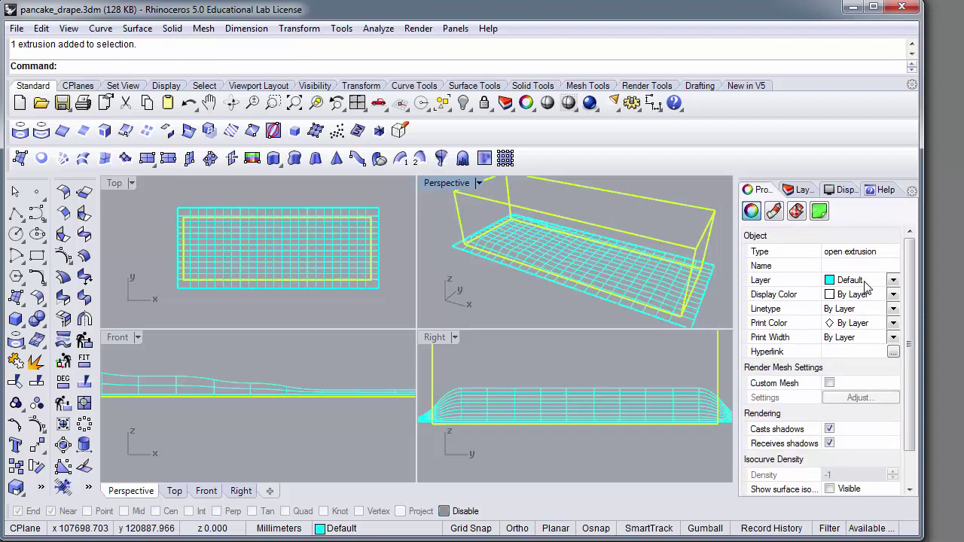
{"action": "left_click", "coordinate": [865, 284]}
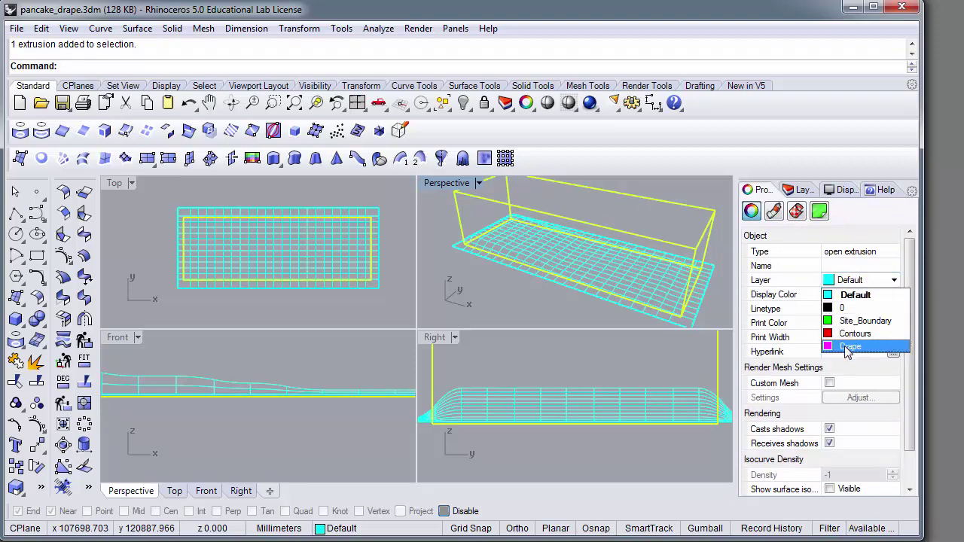
{"action": "left_click", "coordinate": [851, 321]}
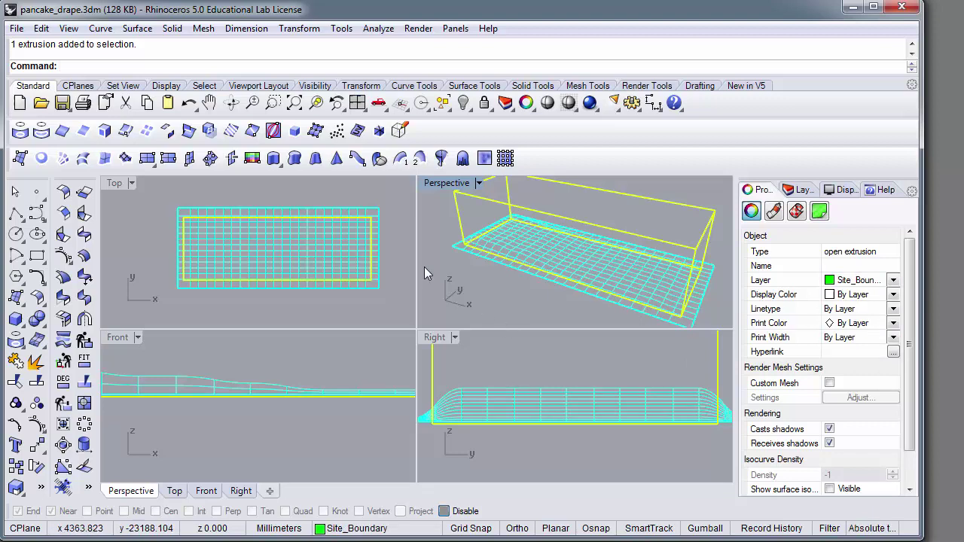
{"action": "left_click", "coordinate": [398, 268]}
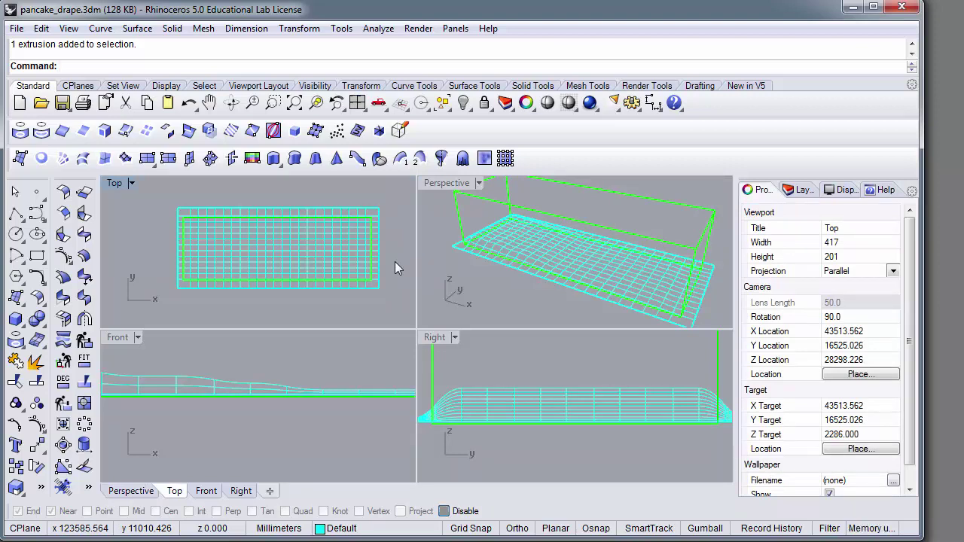
- Run MeshBooleanSplit on the draped terrain mesh, using the boundary box as the cutter
{"action": "type", "text": "BooleanSplit"}
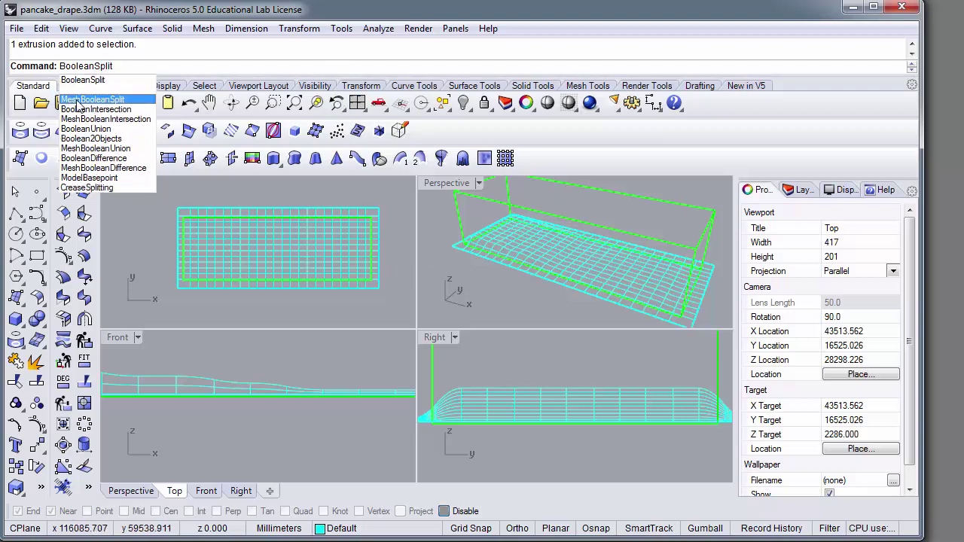
{"action": "left_click", "coordinate": [86, 99]}
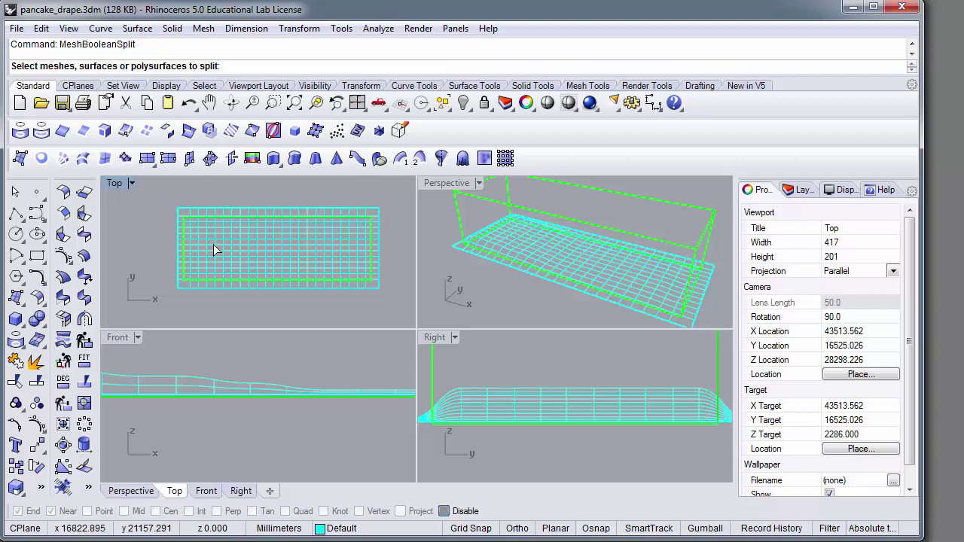
{"action": "left_click", "coordinate": [215, 249]}
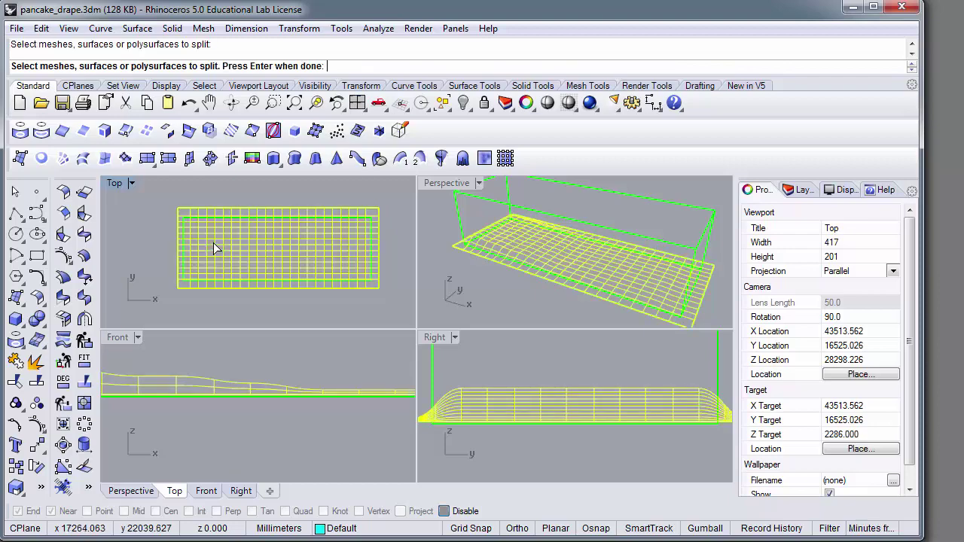
{"action": "key", "text": "Return"}
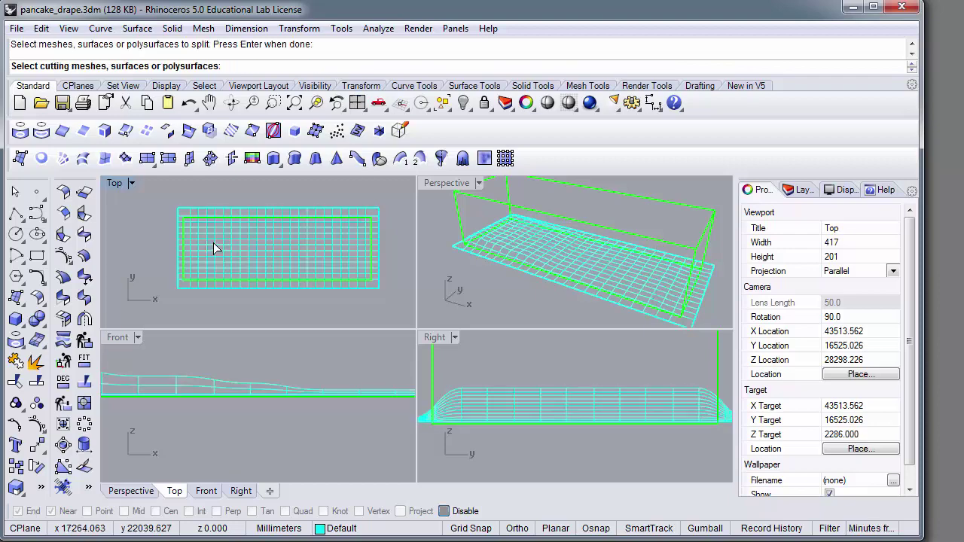
{"action": "left_click", "coordinate": [512, 207]}
{"action": "key", "text": "Return"}
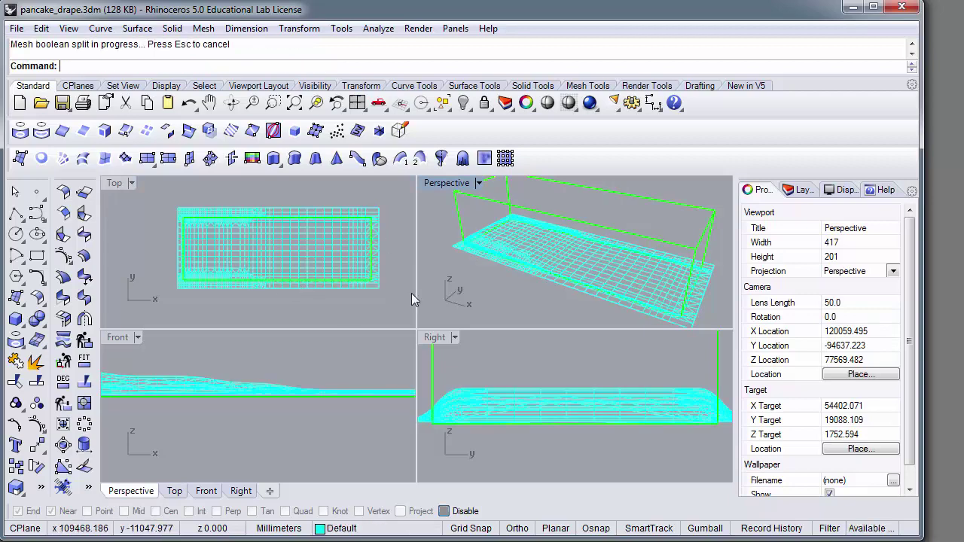
- Delete the boundary box and the outer mesh piece, keeping only the trimmed terrain
{"action": "left_click", "coordinate": [464, 198]}
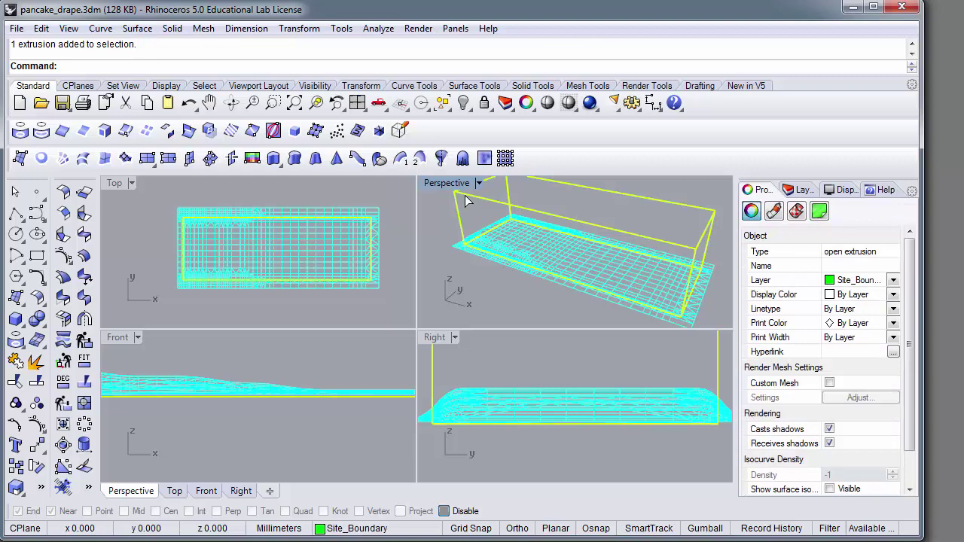
{"action": "key", "text": "Delete"}
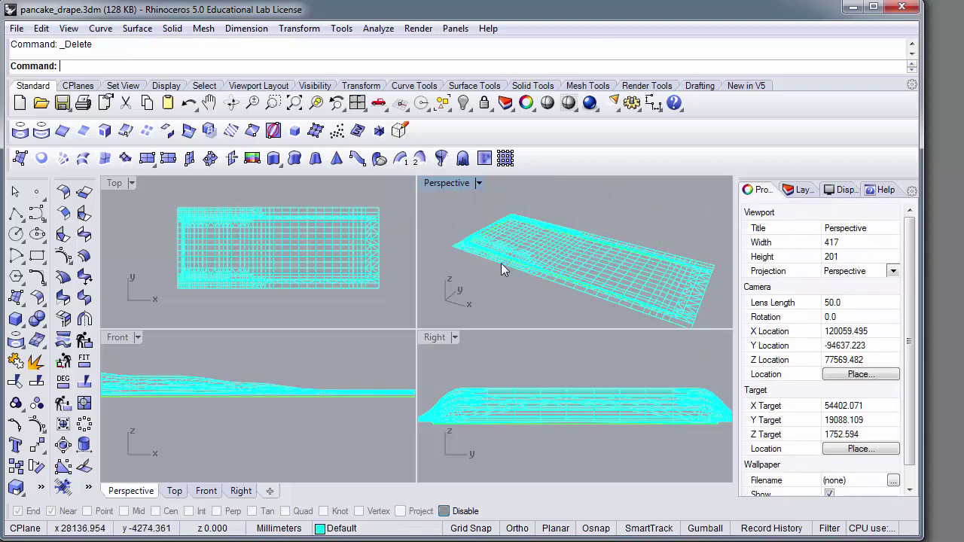
{"action": "left_click", "coordinate": [501, 263]}
{"action": "key", "text": "Delete"}
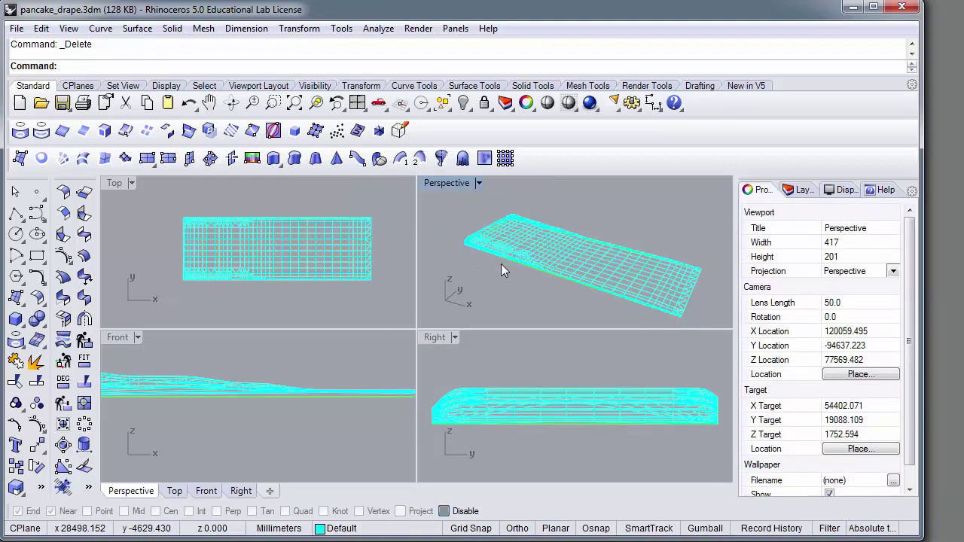
{"action": "scroll", "coordinate": [501, 264], "scroll_direction": "up", "scroll_amount": 3}
{"action": "scroll", "coordinate": [500, 263], "scroll_direction": "up", "scroll_amount": 2}
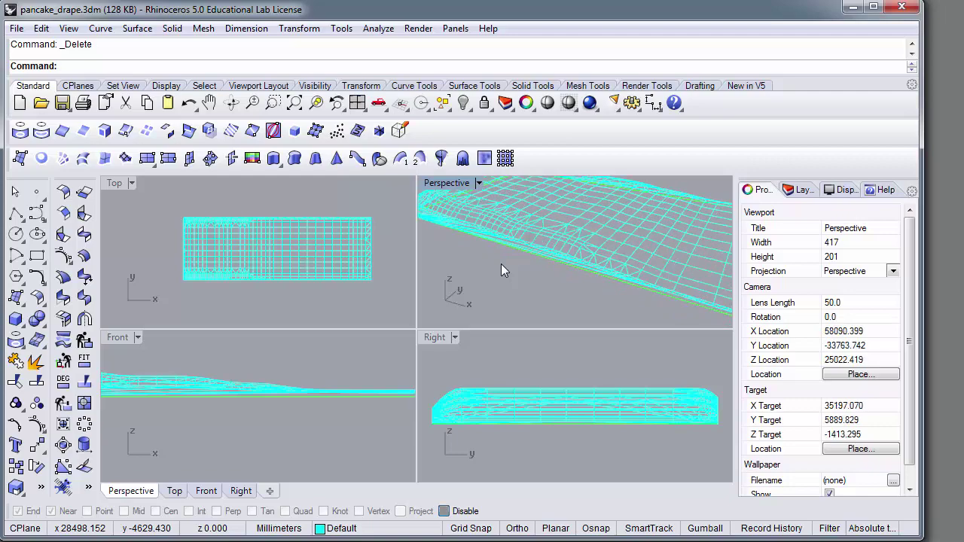
- Start saving the model from the popup toolbar, then cancel the save
{"action": "middle_click", "coordinate": [486, 256]}
{"action": "middle_click", "coordinate": [569, 316]}
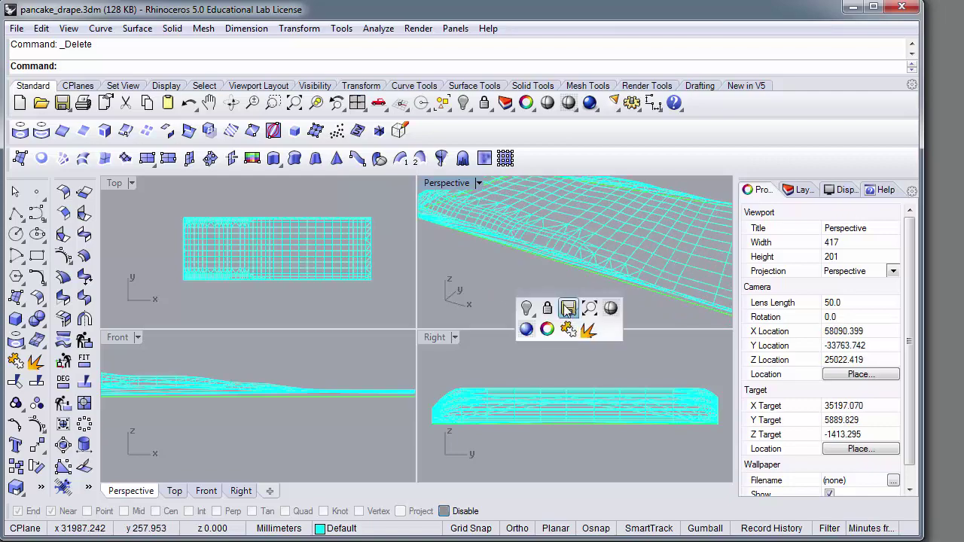
{"action": "right_click", "coordinate": [566, 307]}
{"action": "right_click", "coordinate": [528, 284]}
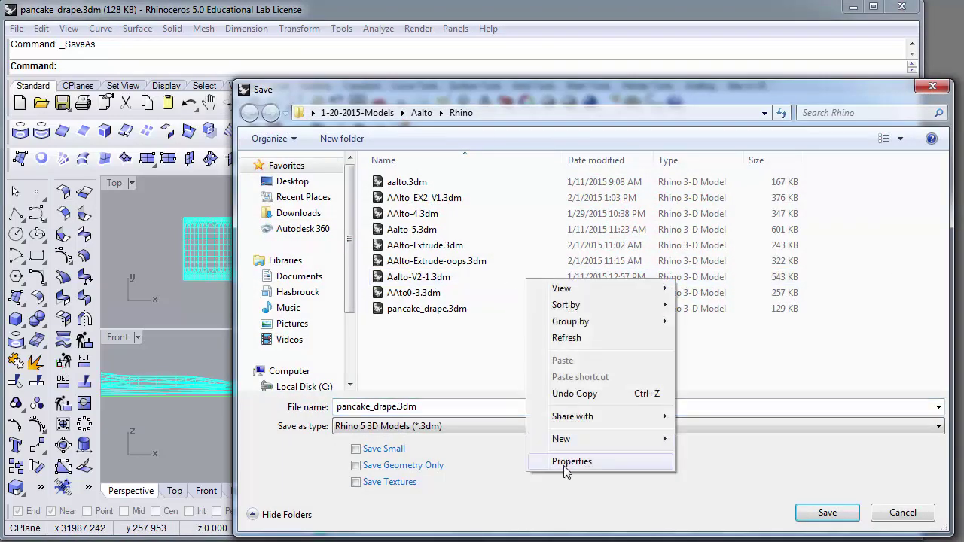
{"action": "left_click", "coordinate": [901, 512]}
- Resize the viewports to enlarge the Perspective view and make it active
{"action": "left_click", "coordinate": [411, 323]}
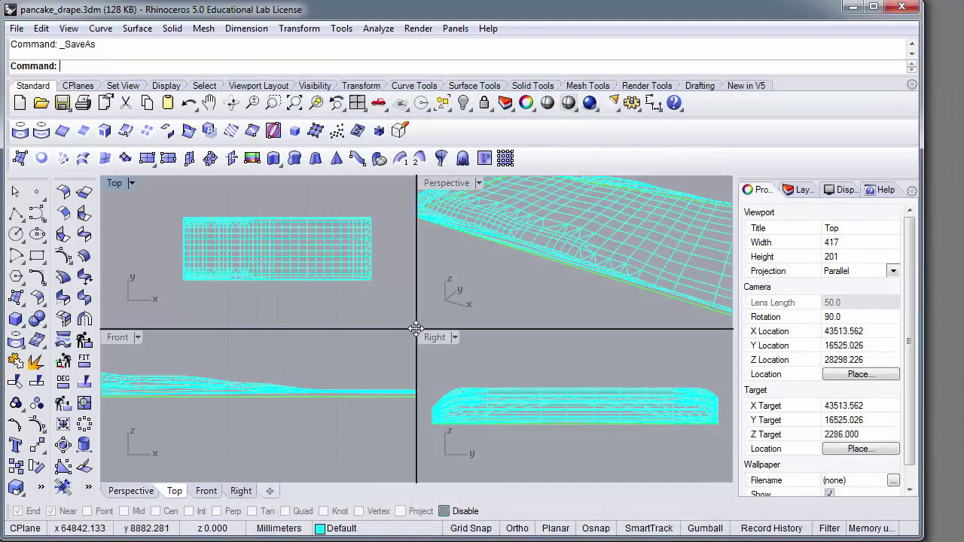
{"action": "left_click_drag", "start_coordinate": [290, 413], "coordinate": [274, 406]}
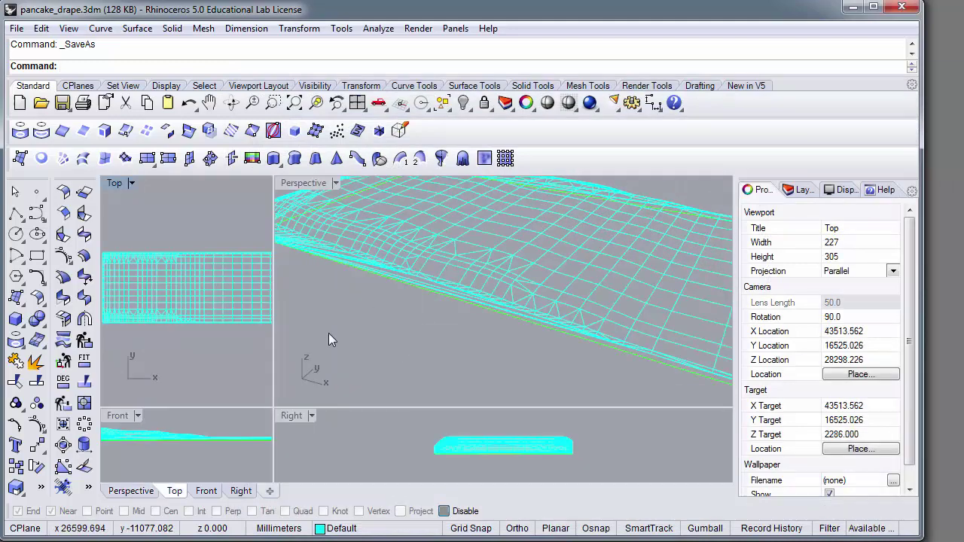
{"action": "left_click", "coordinate": [343, 324]}
{"action": "scroll", "coordinate": [343, 325], "scroll_direction": "down", "scroll_amount": 1}
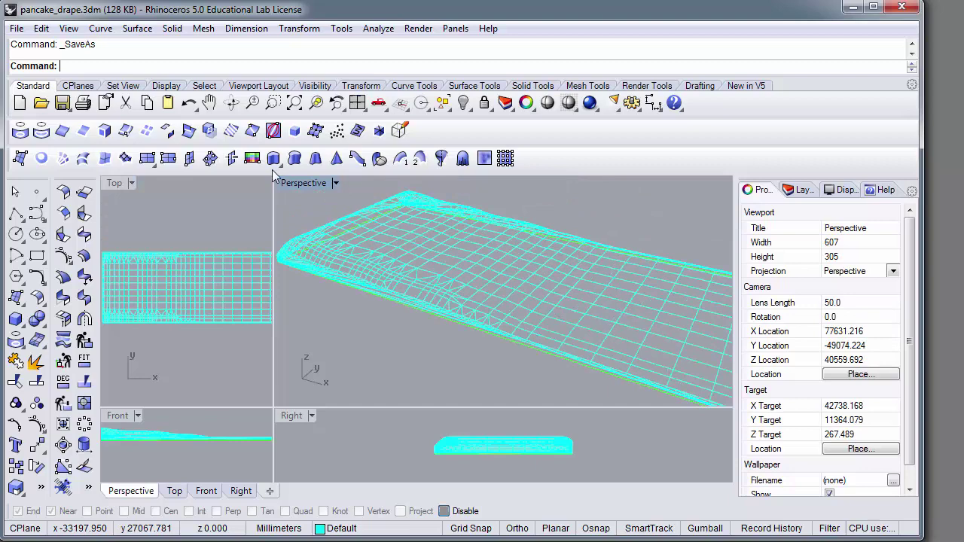
{"action": "left_click", "coordinate": [335, 183]}
- Show the Perspective view Shaded and orbit it around the trimmed terrain mesh
{"action": "left_click", "coordinate": [327, 239]}
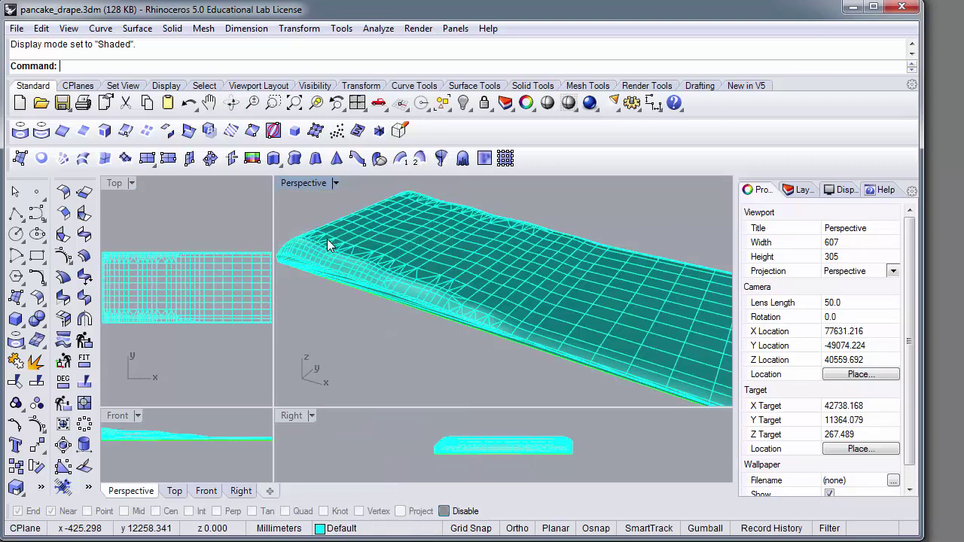
{"action": "left_click", "coordinate": [232, 103]}
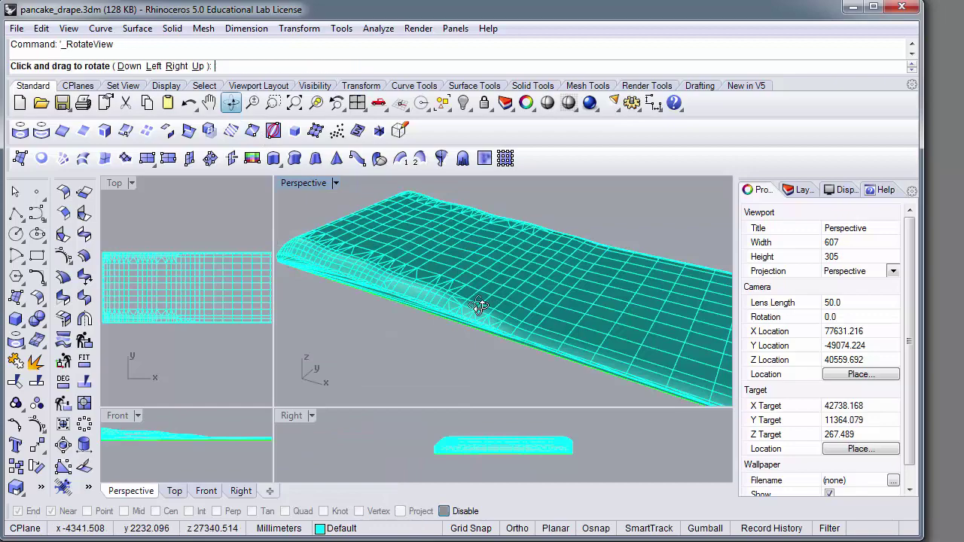
{"action": "mouse_move", "coordinate": [559, 316]}
{"action": "left_mouse_down"}
{"action": "mouse_move", "coordinate": [370, 316]}
{"action": "mouse_move", "coordinate": [275, 271]}
{"action": "mouse_move", "coordinate": [698, 254]}
{"action": "mouse_move", "coordinate": [691, 252]}
{"action": "mouse_move", "coordinate": [704, 273]}
{"action": "mouse_move", "coordinate": [430, 296]}
{"action": "mouse_move", "coordinate": [476, 317]}
{"action": "mouse_move", "coordinate": [577, 297]}
{"action": "mouse_move", "coordinate": [585, 281]}
{"action": "mouse_move", "coordinate": [551, 302]}
{"action": "mouse_move", "coordinate": [542, 333]}
{"action": "mouse_move", "coordinate": [549, 301]}
{"action": "left_mouse_up"}
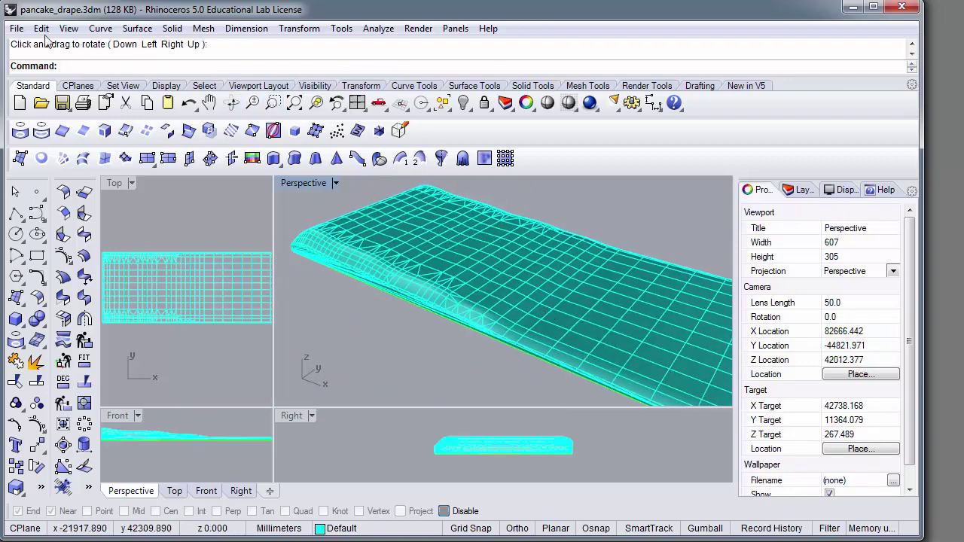
{"action": "left_click", "coordinate": [17, 28]}
- Save pancake_drape.3dm and bring up the File menu again for exporting
{"action": "left_click", "coordinate": [32, 101]}
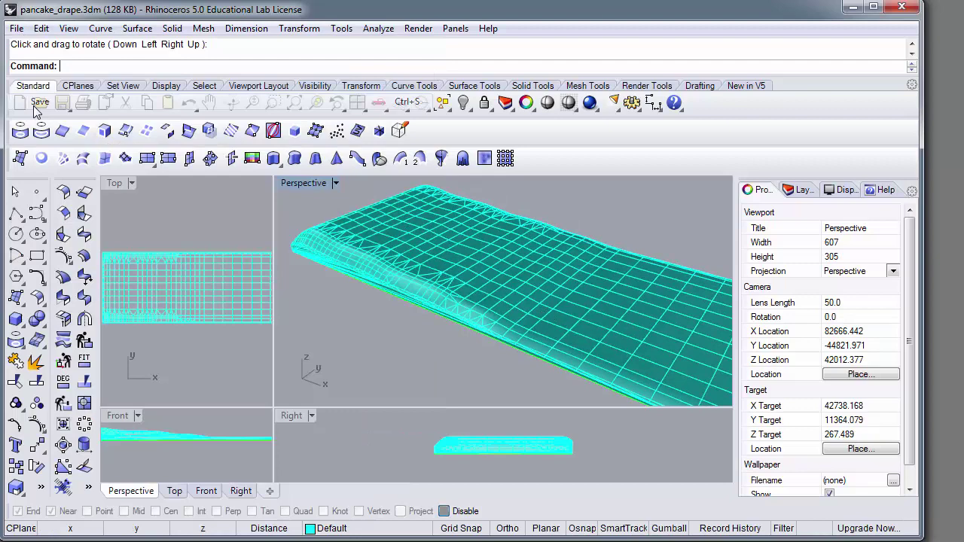
{"action": "left_click", "coordinate": [18, 31]}
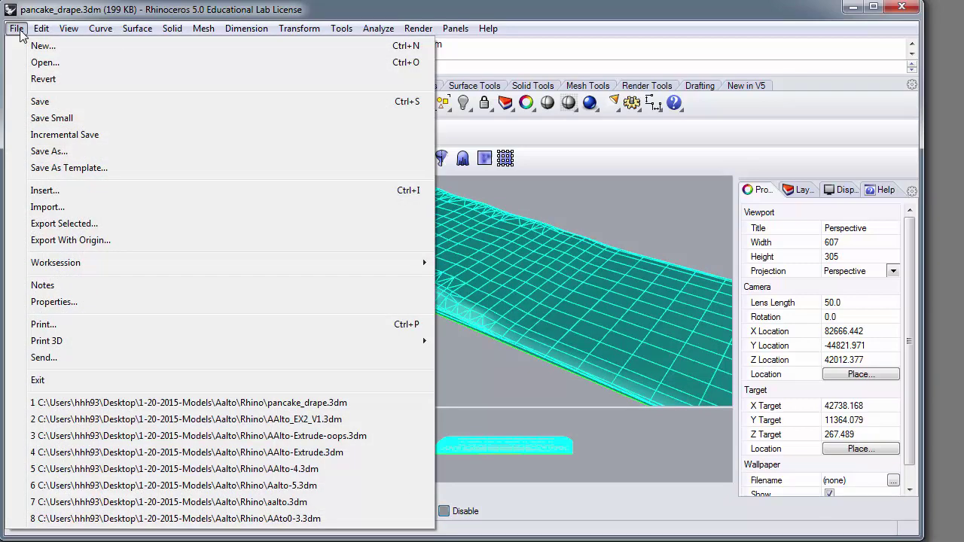